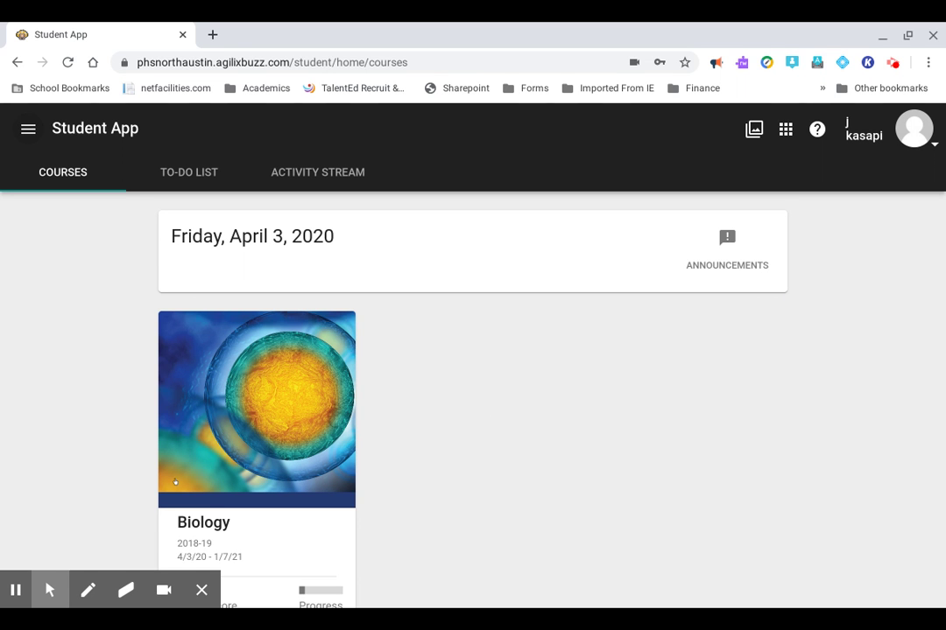
Open the Biology course and go to Lesson 2 - The Basic Plant and Animal Cell in Unit 2 - The Cell
left_click(148, 408)
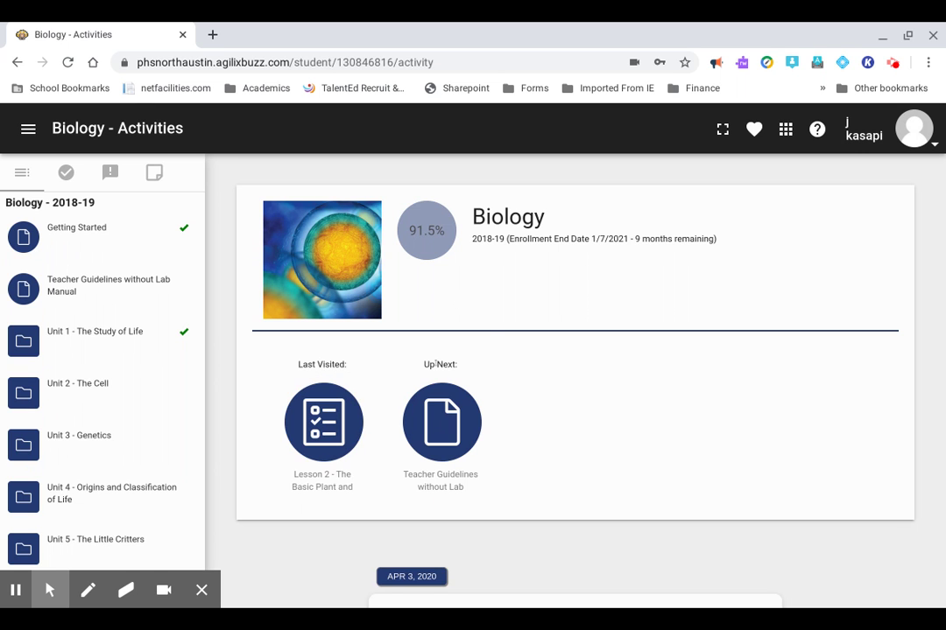
left_click(167, 381)
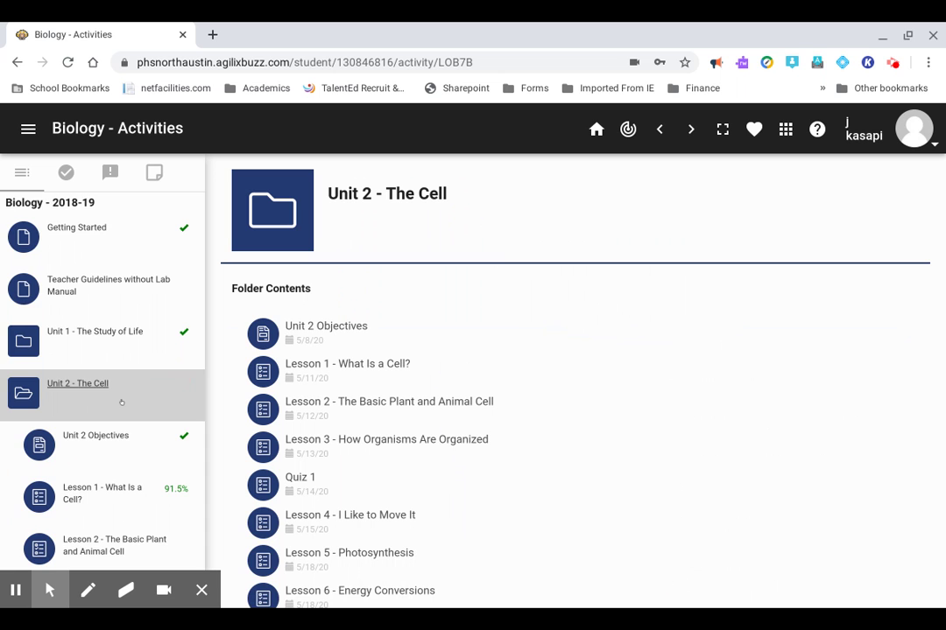
scroll(120, 401, "down", 1)
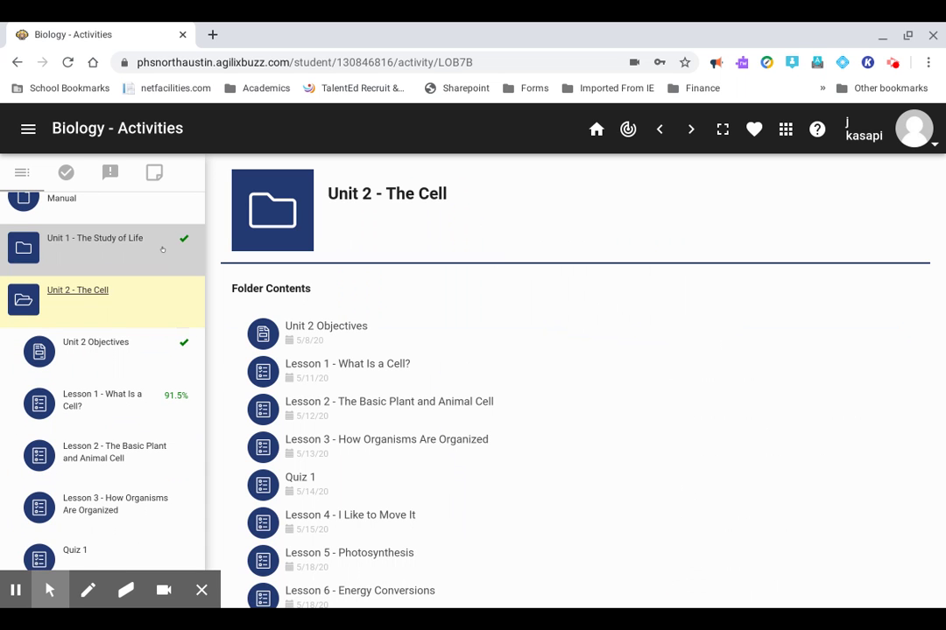
left_click(118, 446)
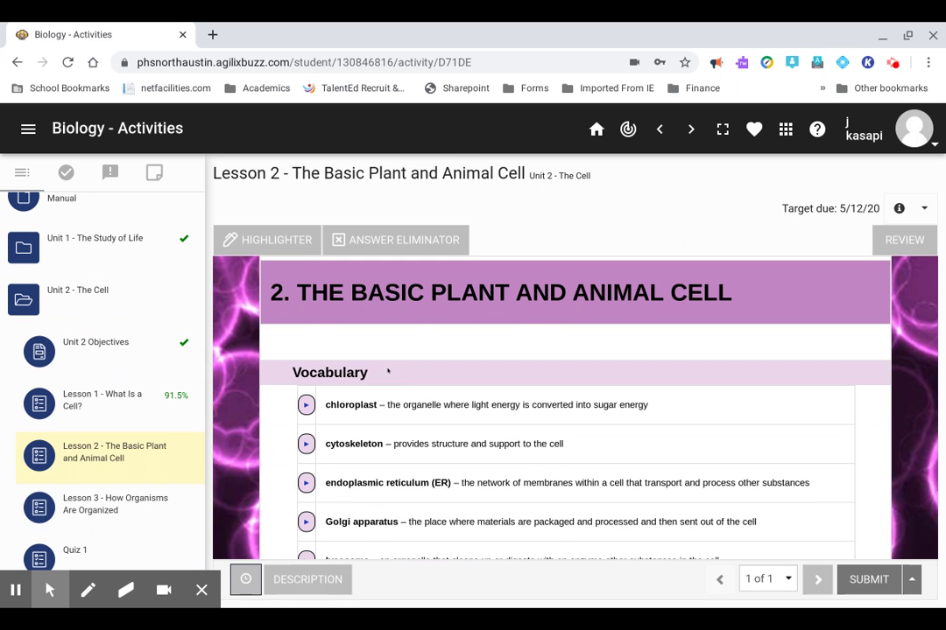
Highlight the phrase "Organelle means 'little organ,'" in the lesson introduction and switch the highlighter off
scroll(385, 385, "down", 4)
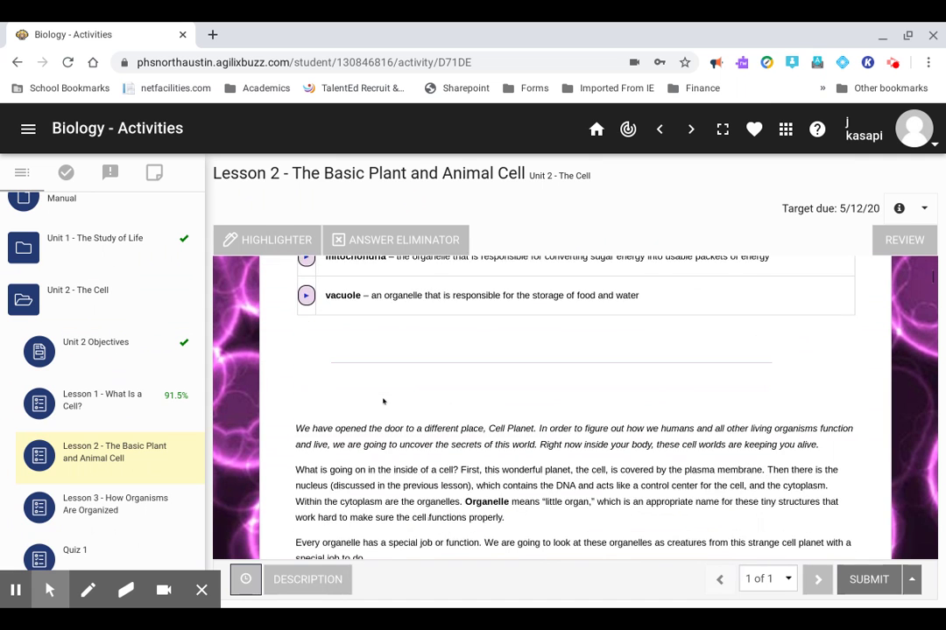
scroll(382, 401, "down", 2)
scroll(560, 403, "down", 3)
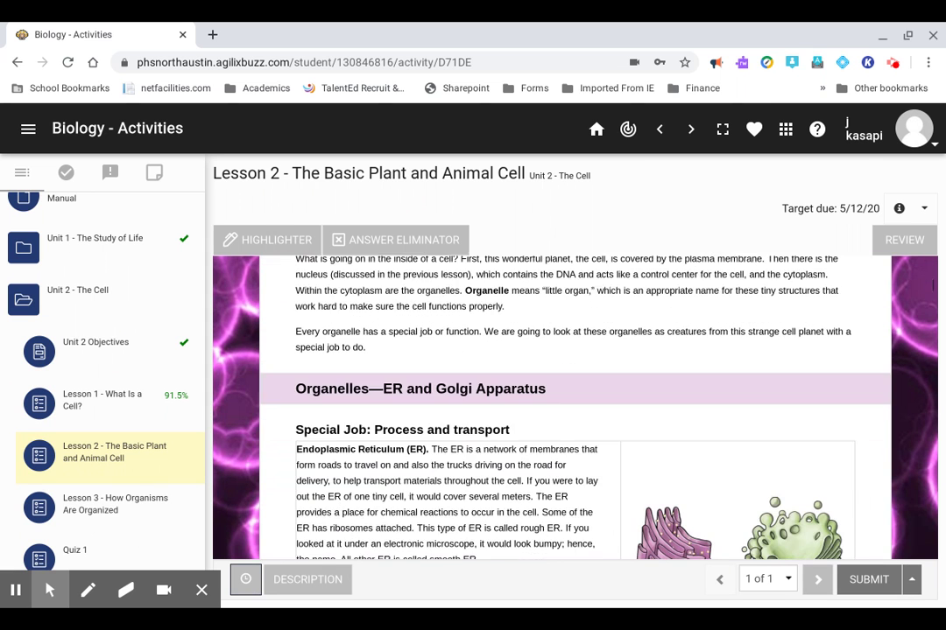
scroll(561, 402, "up", 3)
scroll(560, 403, "up", 6)
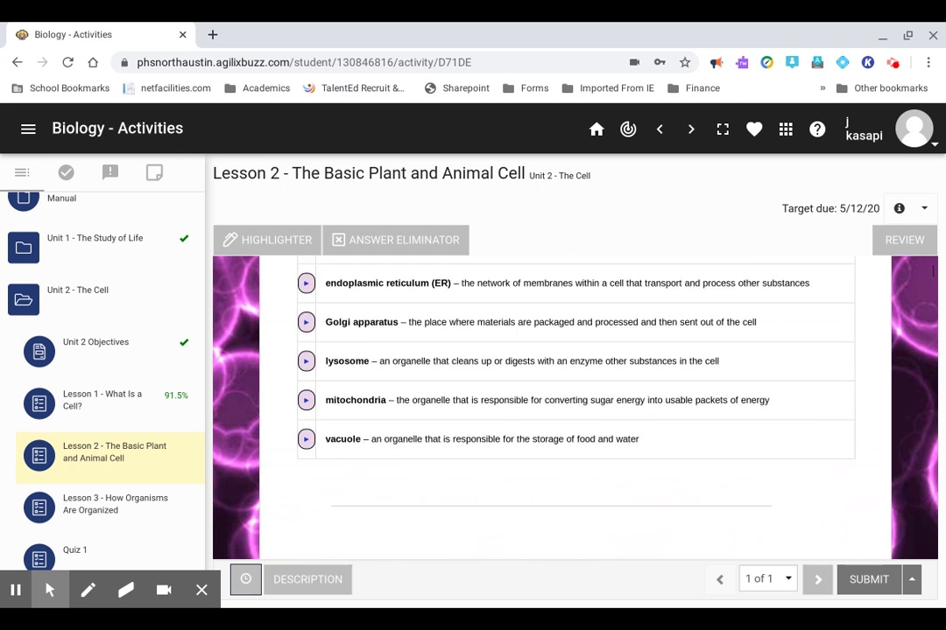
scroll(561, 403, "down", 5)
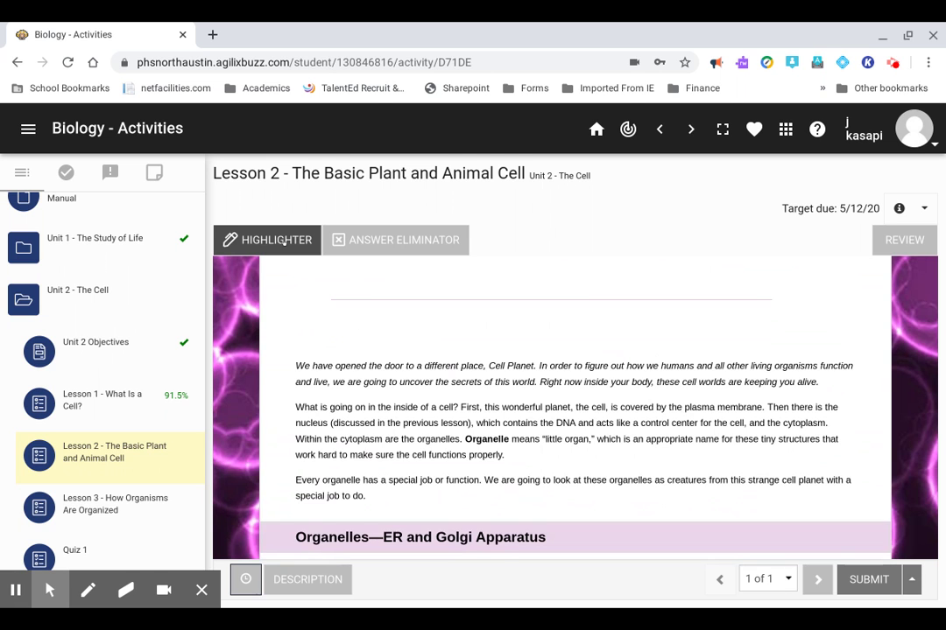
left_click(284, 242)
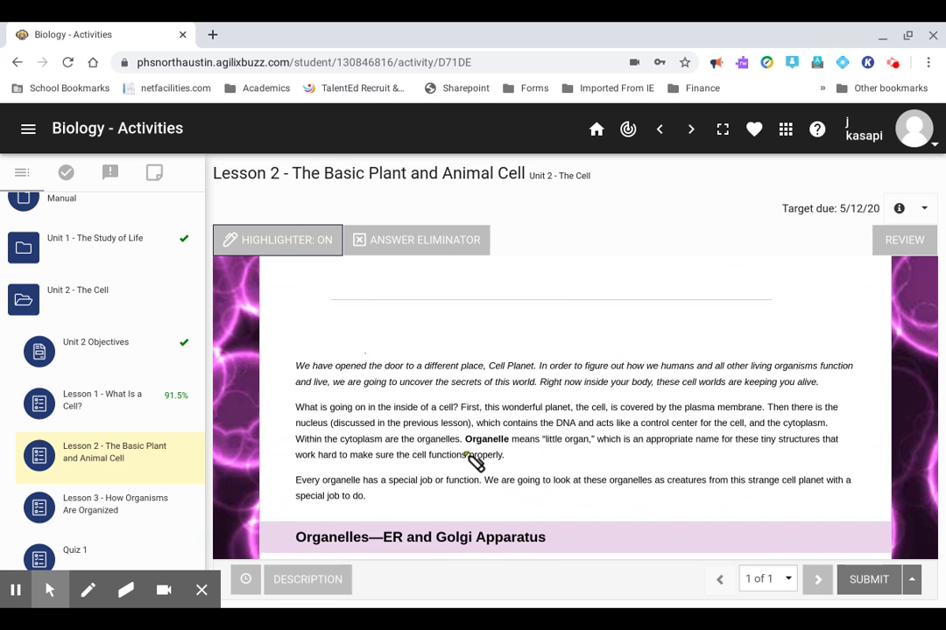
mouse_move(468, 440)
left_mouse_down()
mouse_move(648, 417)
mouse_move(538, 447)
mouse_move(601, 452)
left_mouse_up()
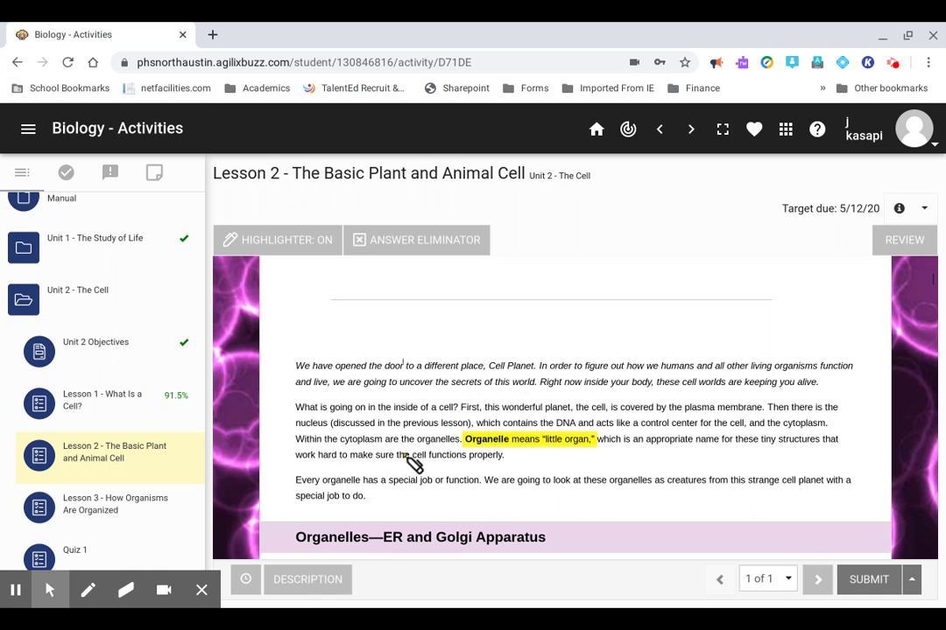
left_click(277, 240)
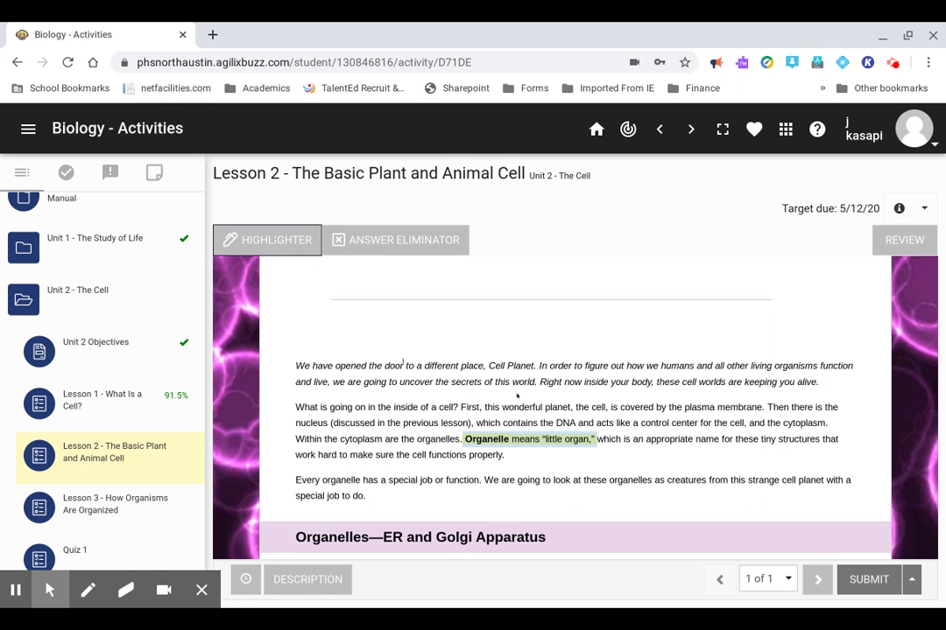
left_click(625, 439)
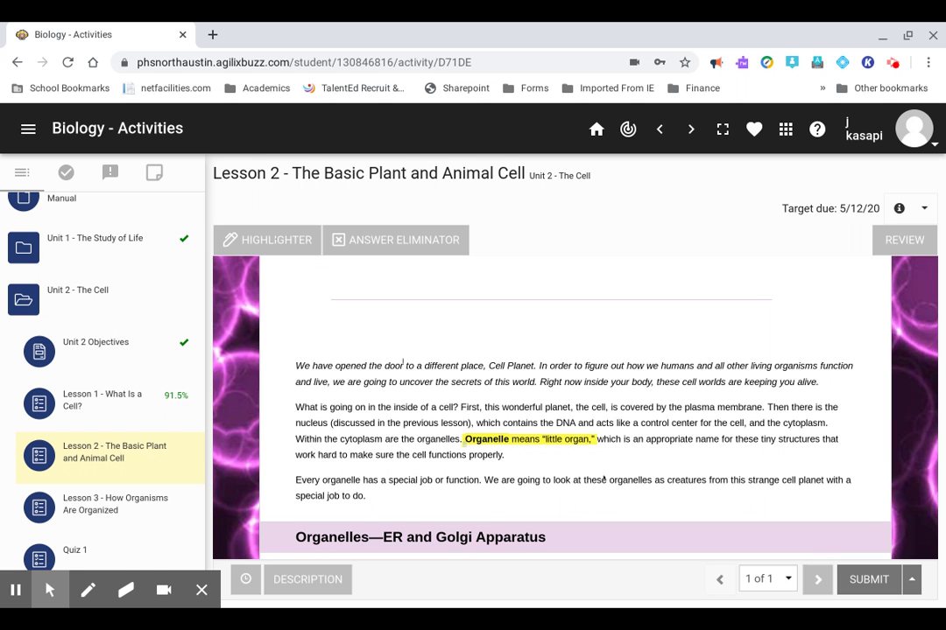
Look through the rest of the lesson, including the organelle sections, the embedded questions and the cell diagrams
scroll(362, 436, "down", 1)
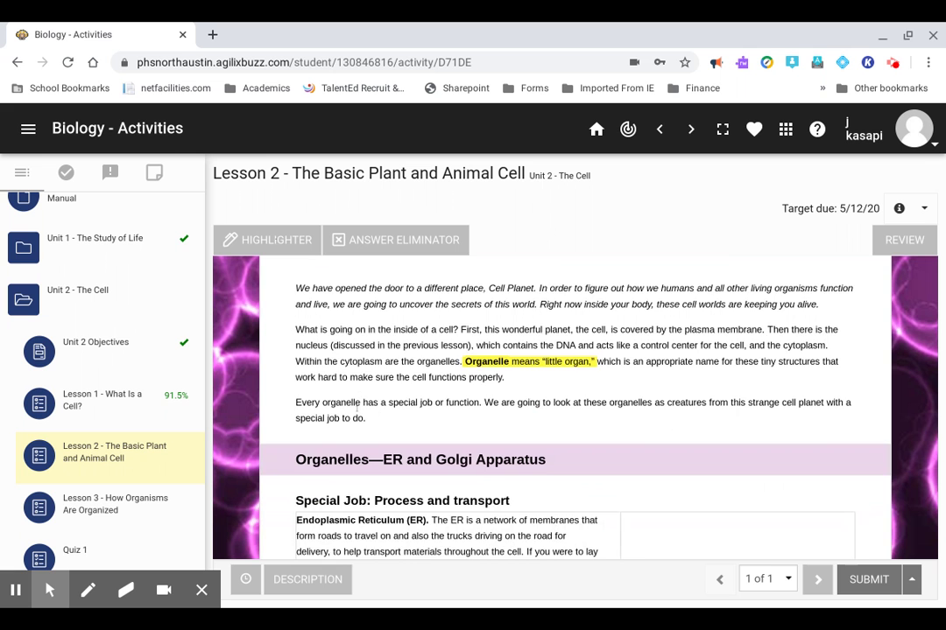
scroll(357, 408, "down", 10)
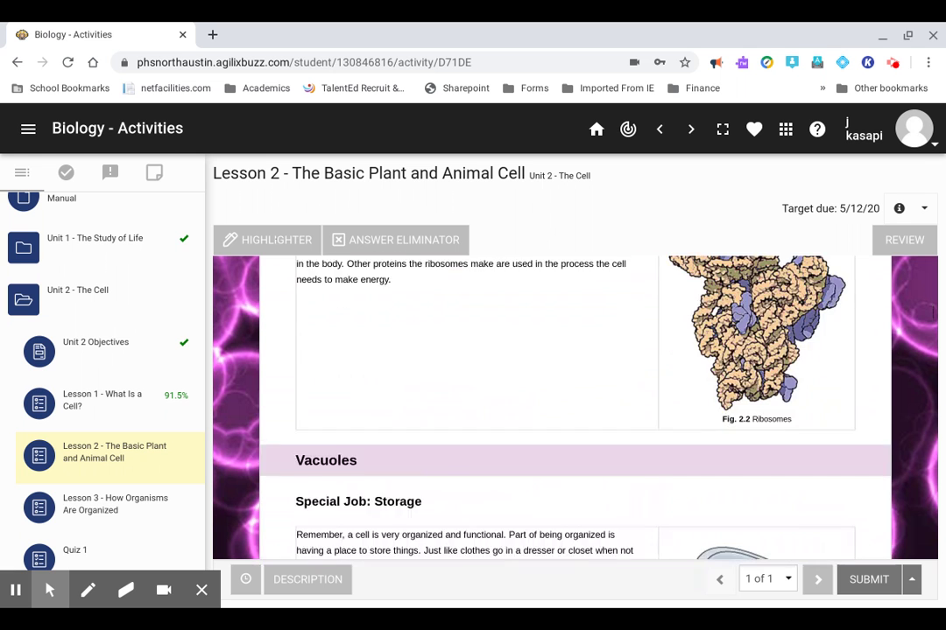
scroll(357, 408, "down", 12)
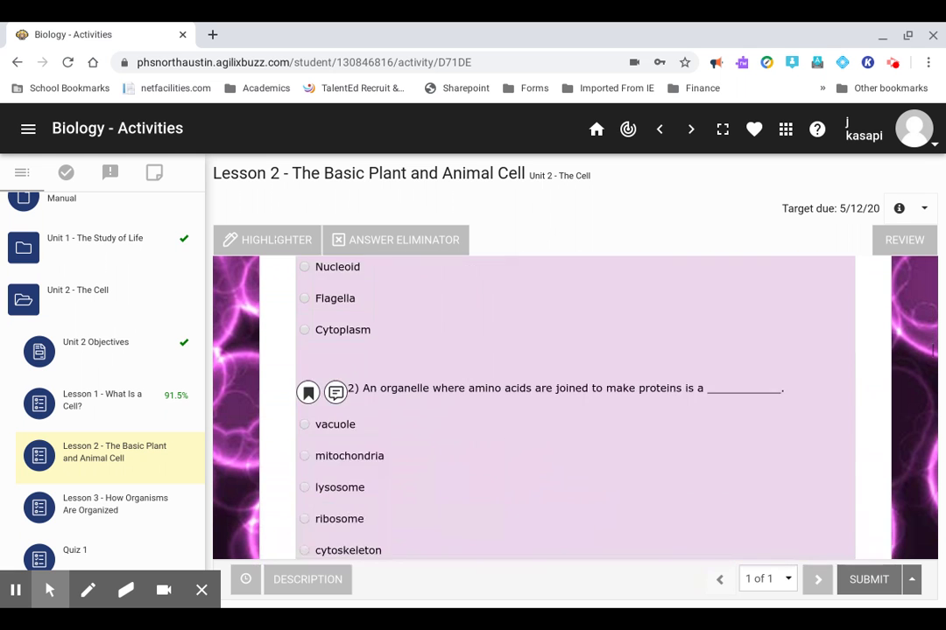
scroll(532, 408, "down", 12)
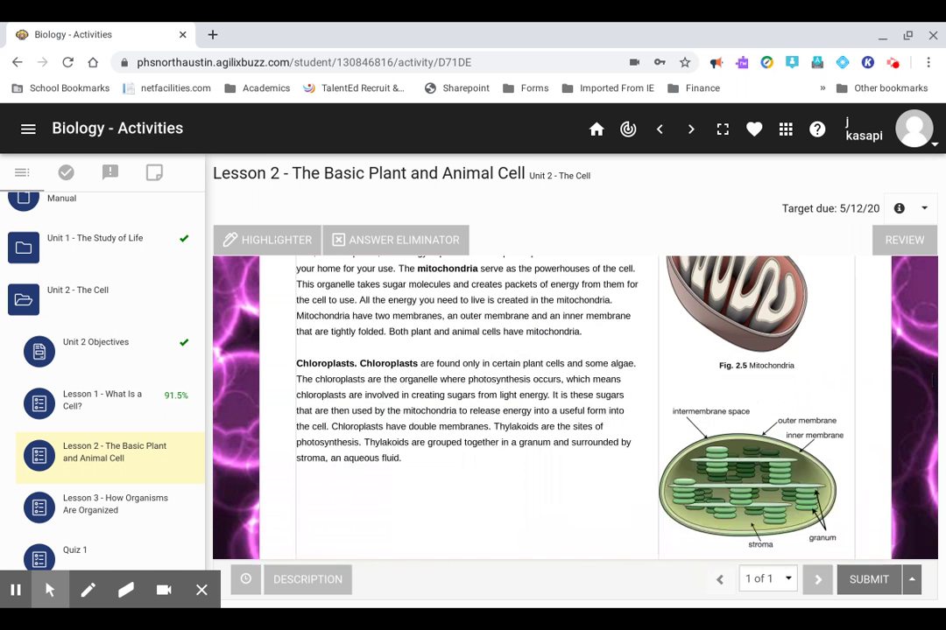
scroll(532, 408, "down", 1)
scroll(466, 428, "up", 10)
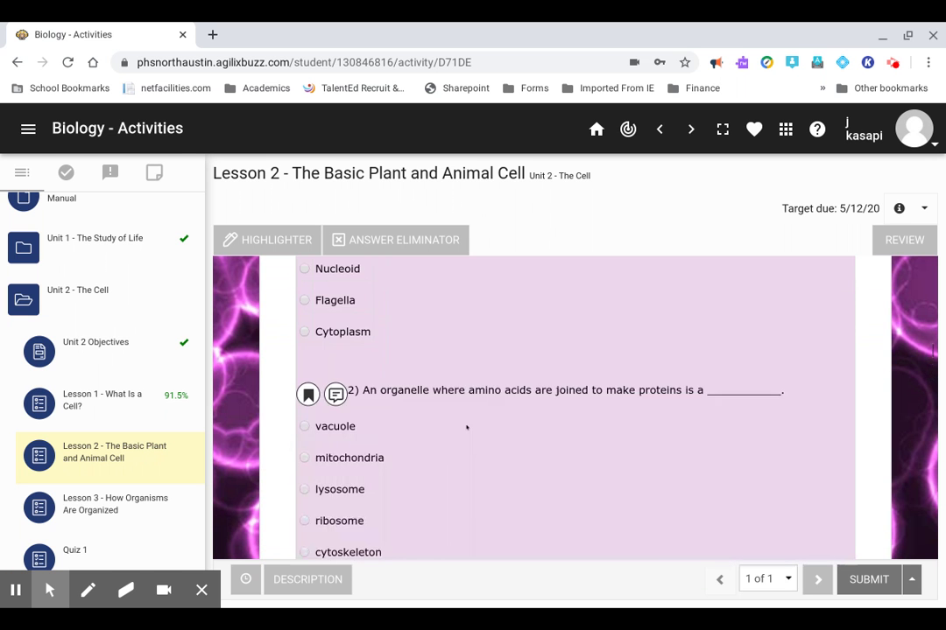
scroll(532, 408, "down", 8)
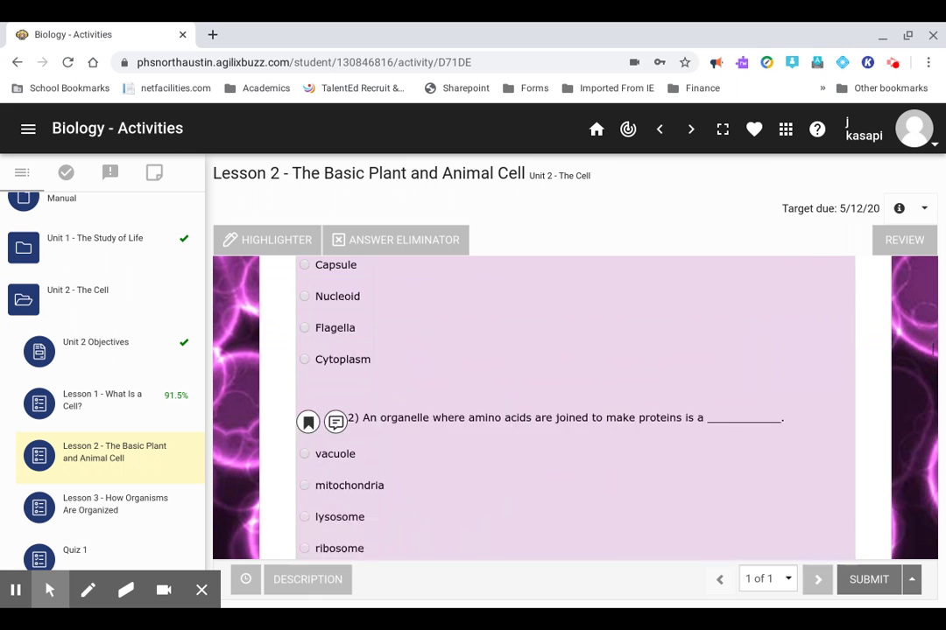
scroll(575, 408, "down", 13)
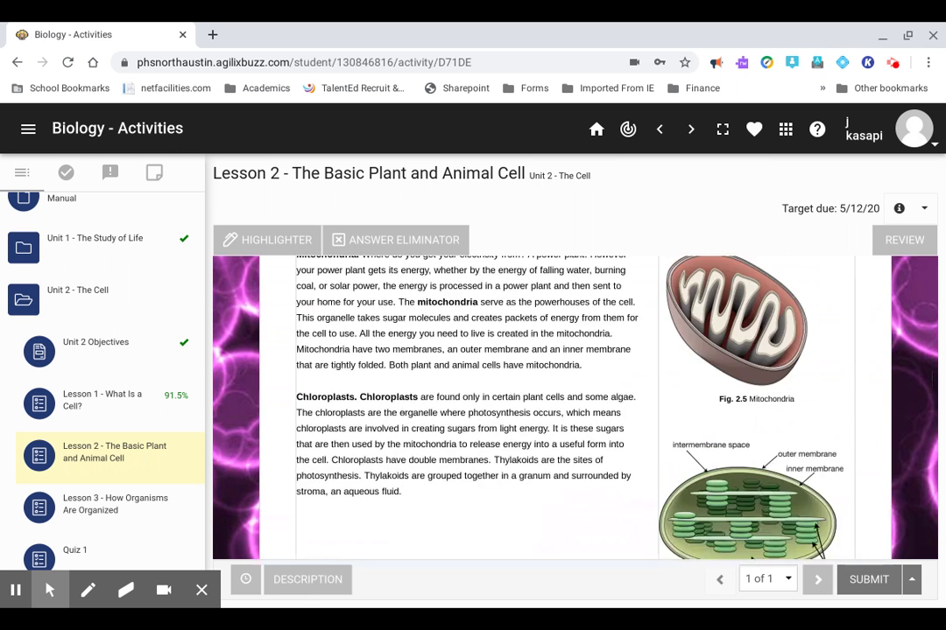
scroll(575, 408, "down", 12)
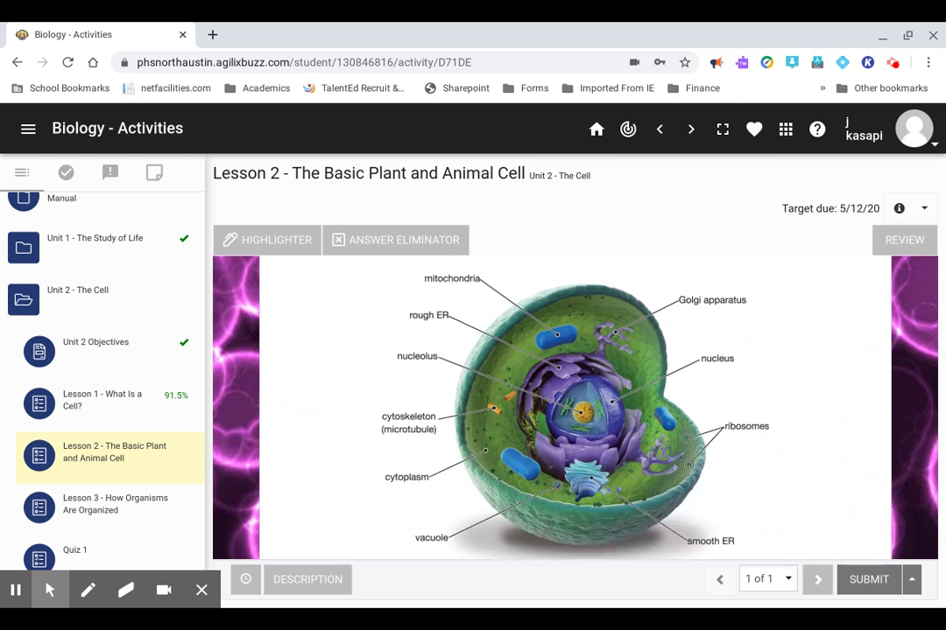
scroll(575, 408, "down", 3)
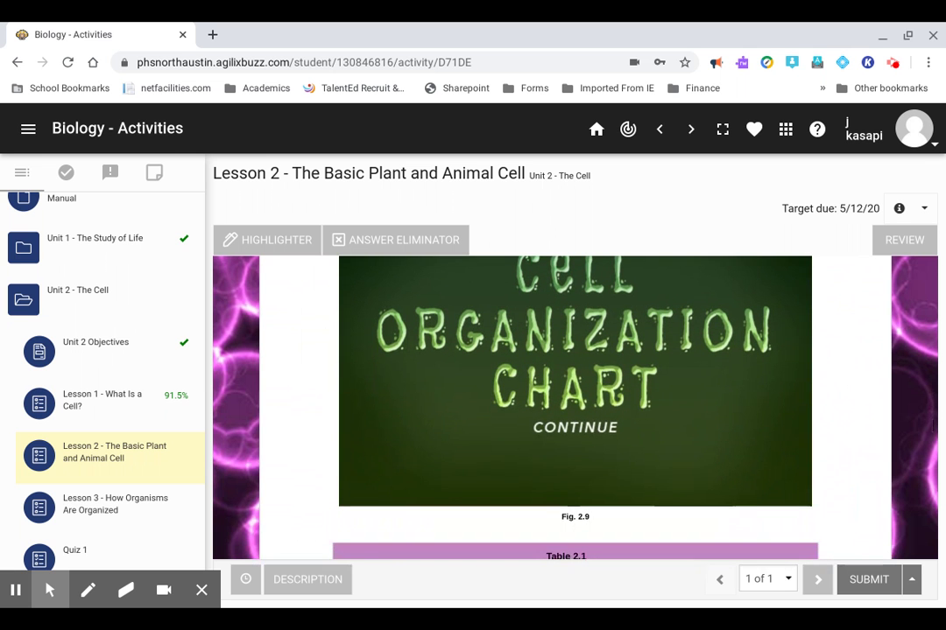
Bookmark question 1, the one asking which term means "little organ."
scroll(575, 408, "up", 1)
scroll(575, 408, "up", 12)
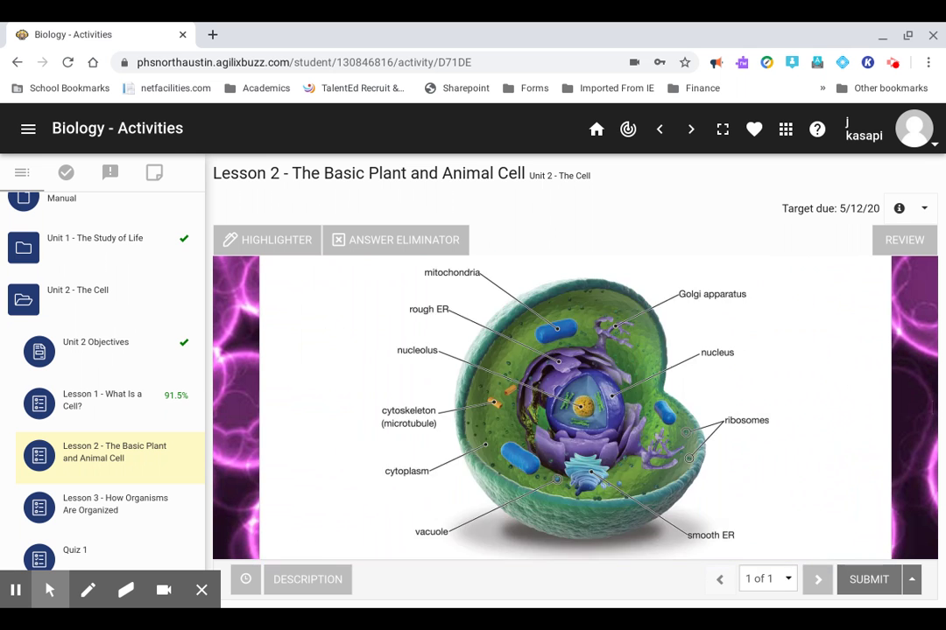
scroll(575, 408, "up", 10)
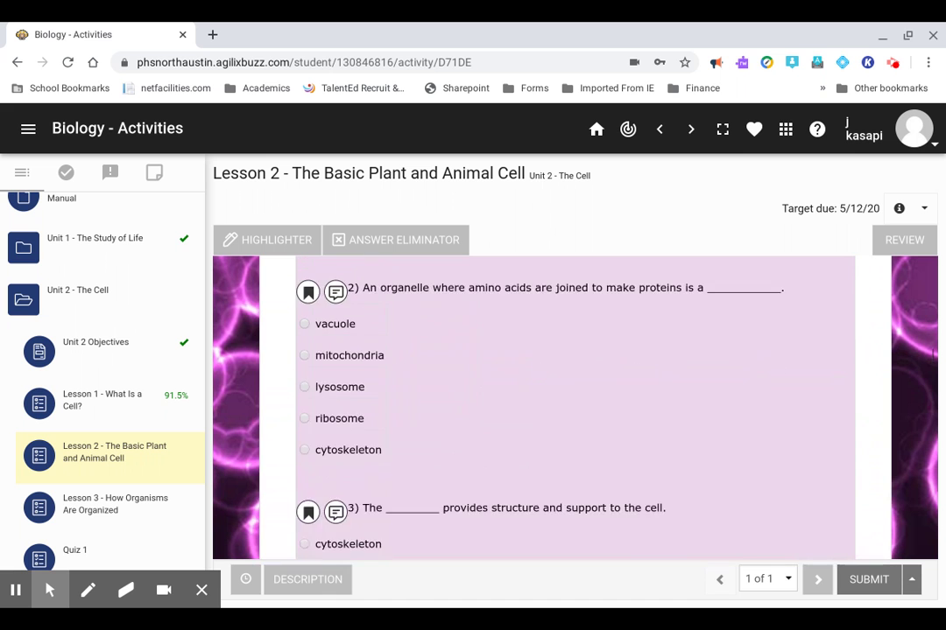
scroll(575, 408, "up", 2)
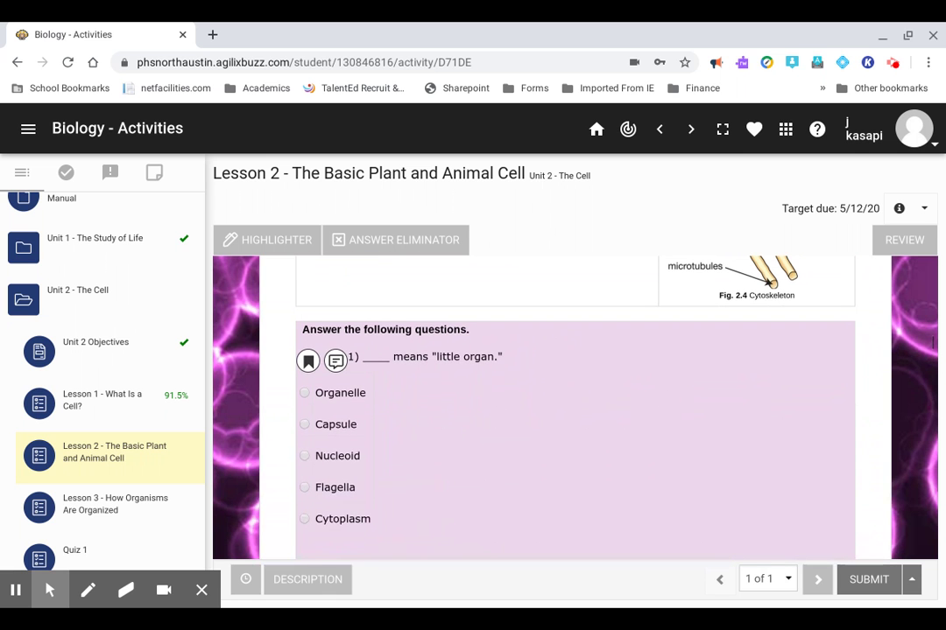
scroll(576, 408, "down", 1)
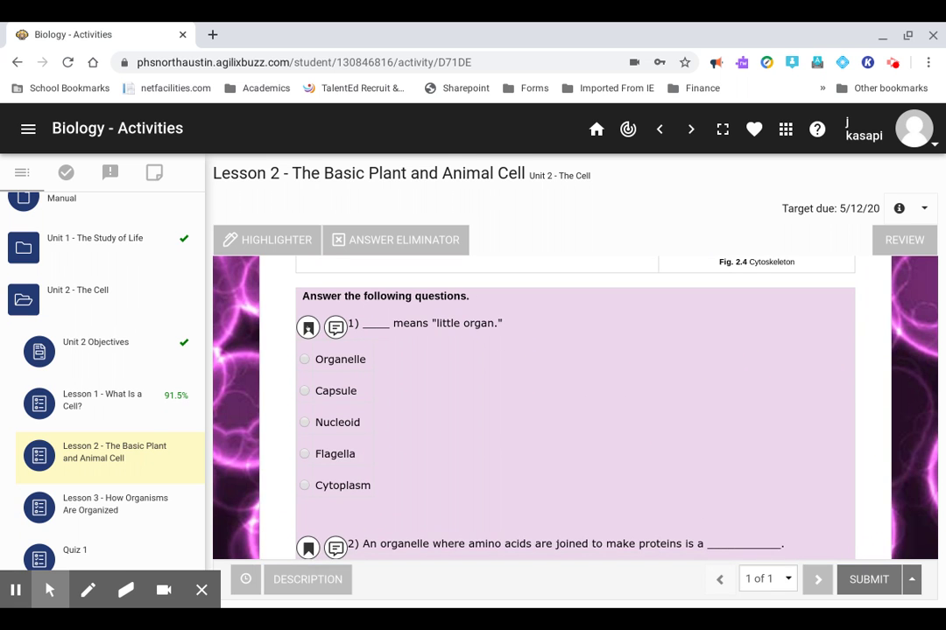
left_click(307, 327)
Check the highlighted passage in the lesson introduction and answer question 1 with Organelle
scroll(515, 393, "up", 10)
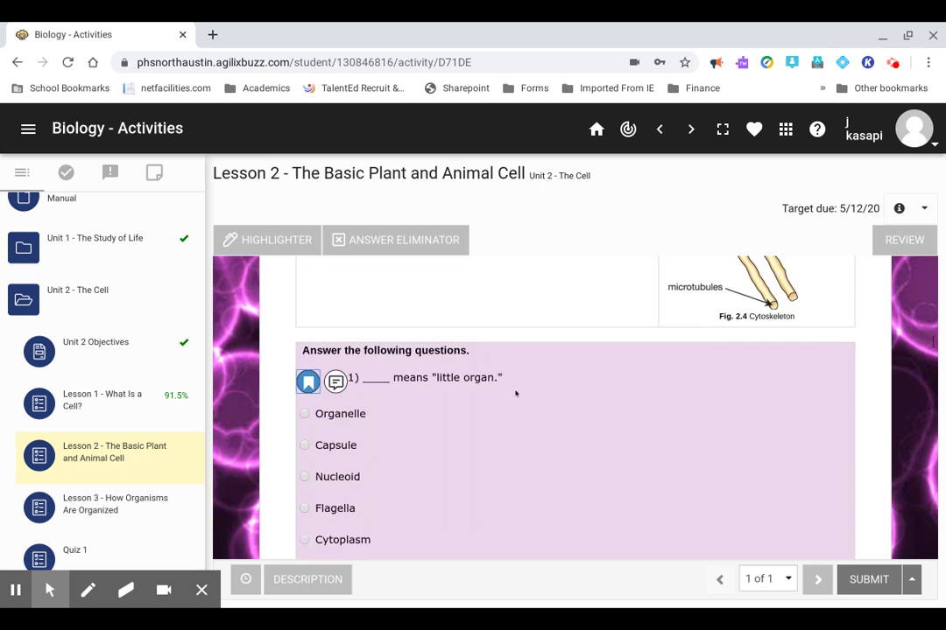
scroll(515, 394, "up", 5)
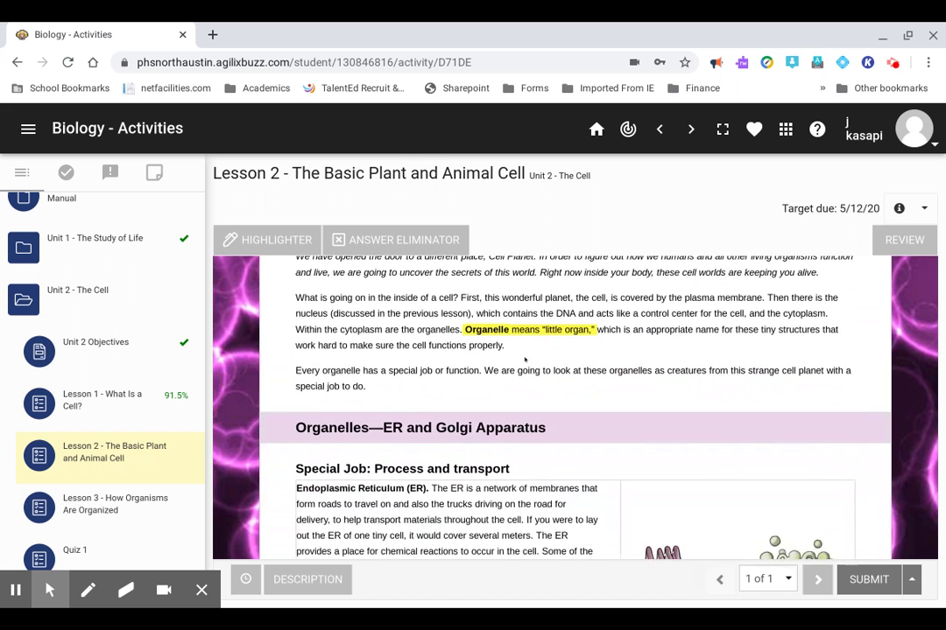
scroll(525, 361, "down", 5)
scroll(526, 360, "down", 15)
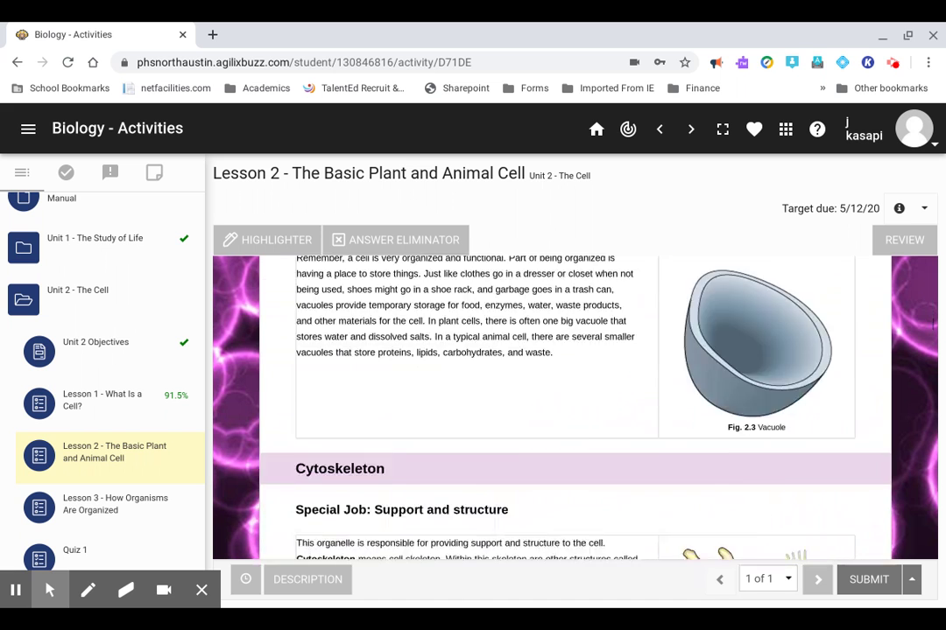
scroll(525, 394, "up", 2)
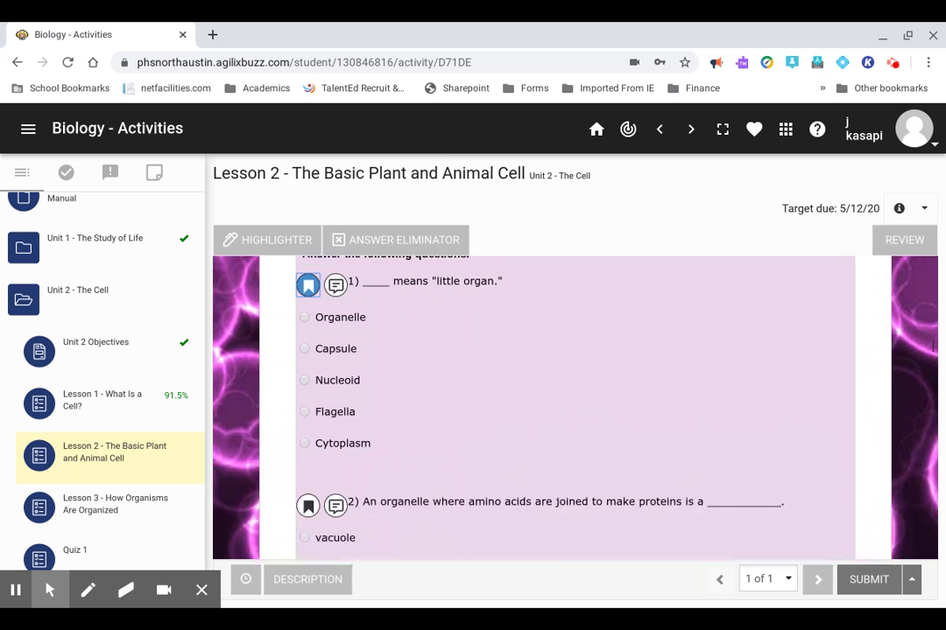
left_click(349, 329)
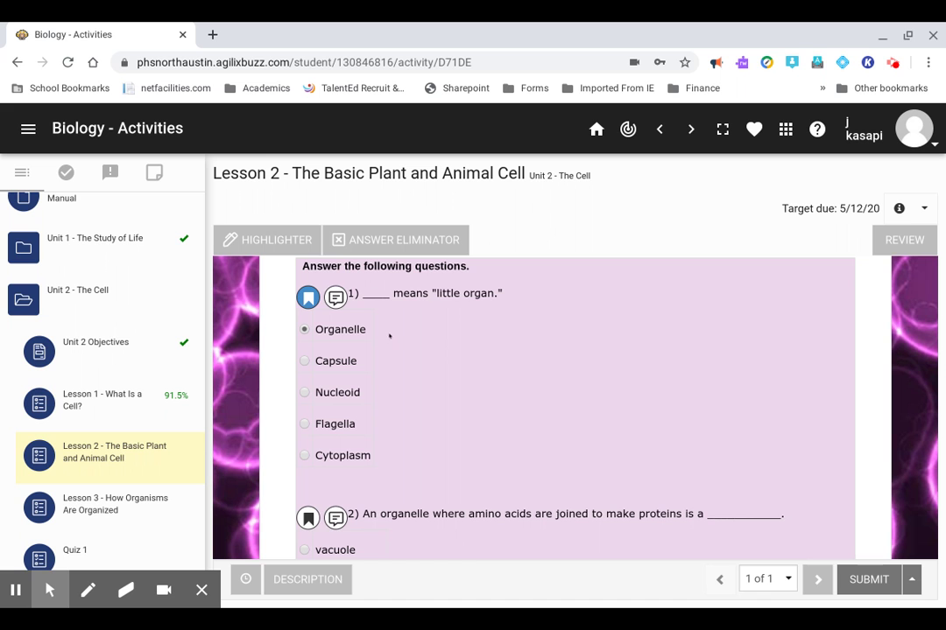
Open the notes for question 2 and close them without saving
scroll(476, 474, "down", 5)
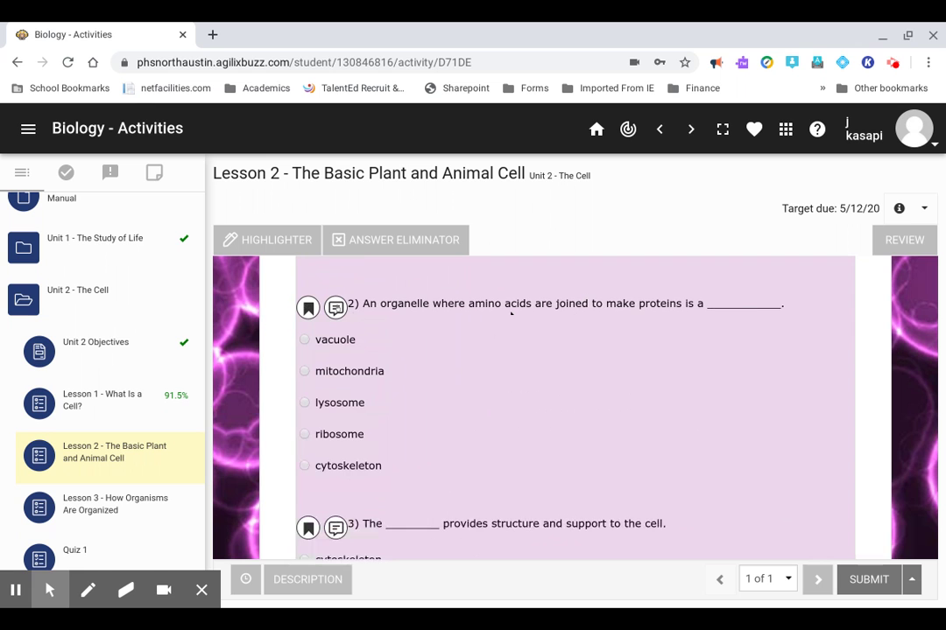
left_click(335, 308)
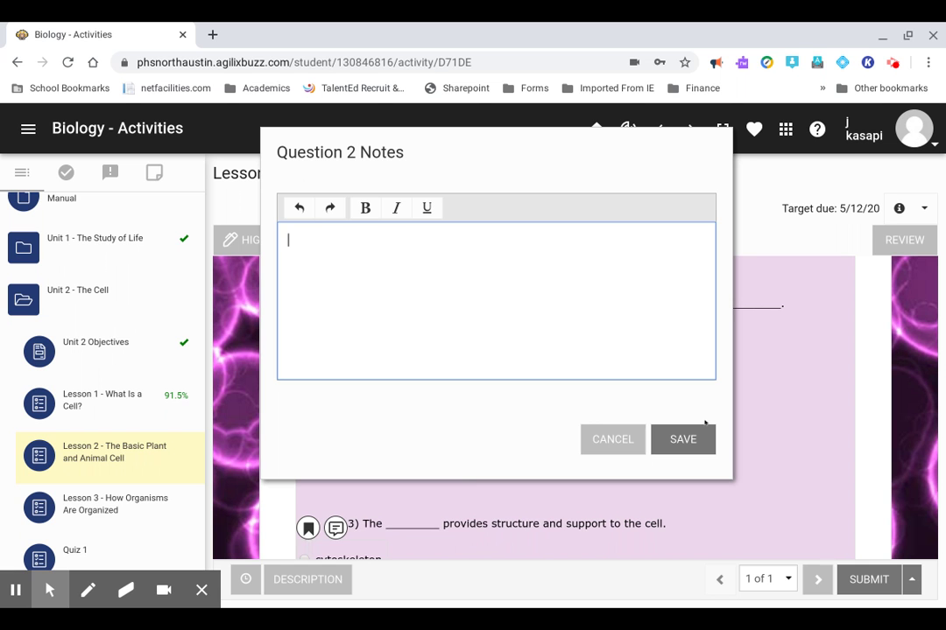
left_click(612, 439)
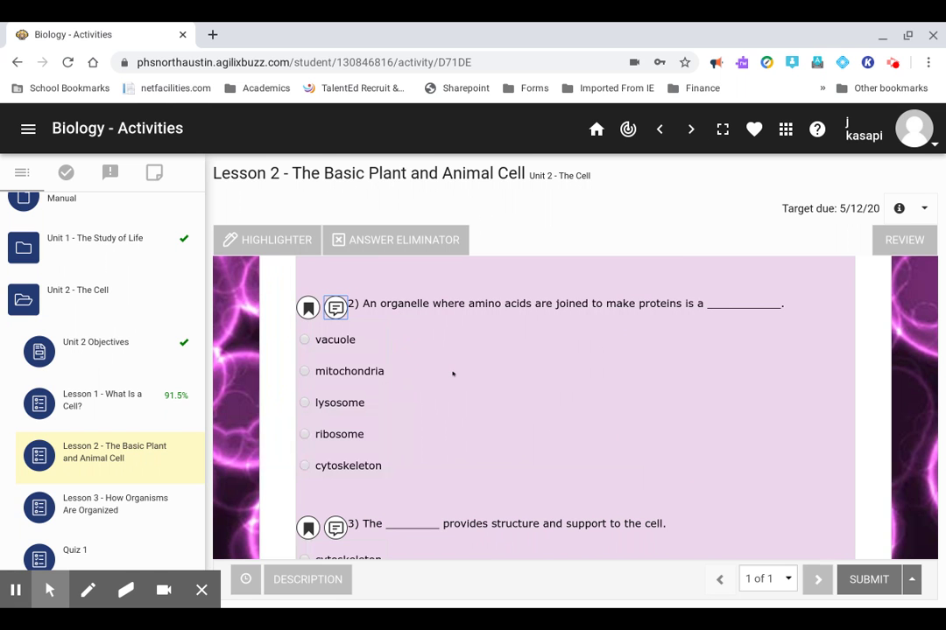
Look back at the Ribosome section and search the lesson page for question 2's wording, "amino acids are"
scroll(430, 344, "up", 1)
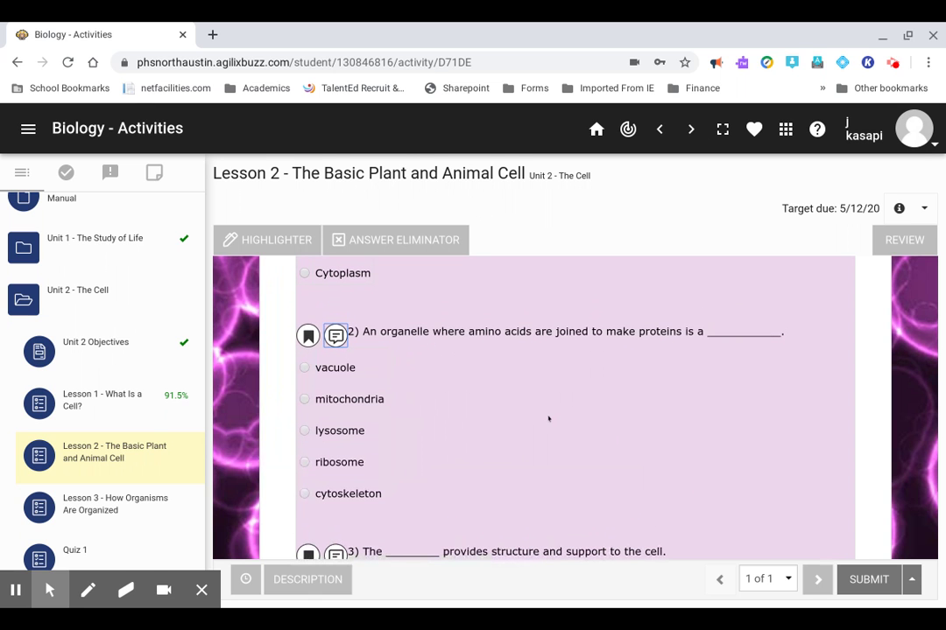
scroll(517, 367, "up", 10)
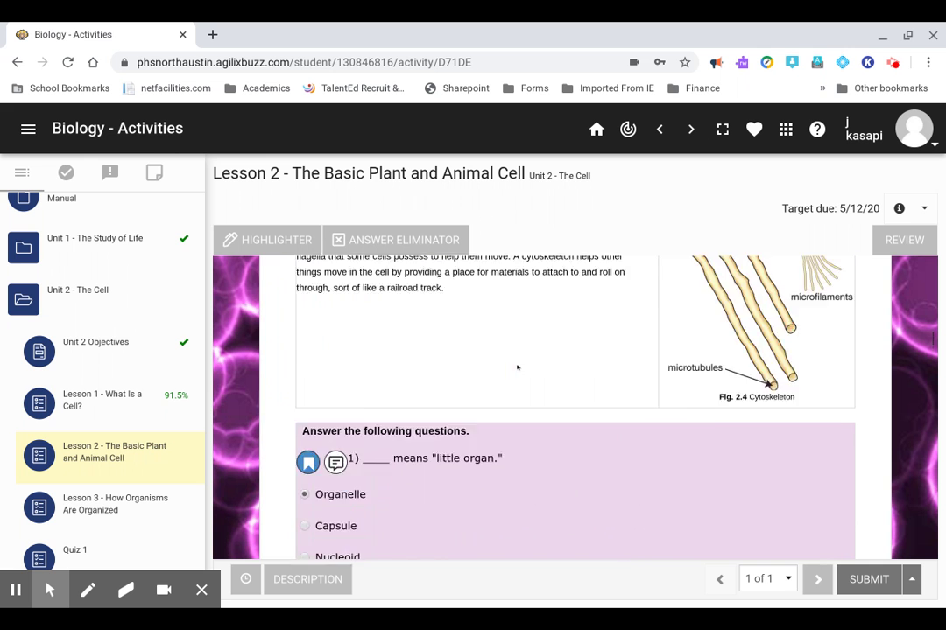
scroll(518, 368, "up", 8)
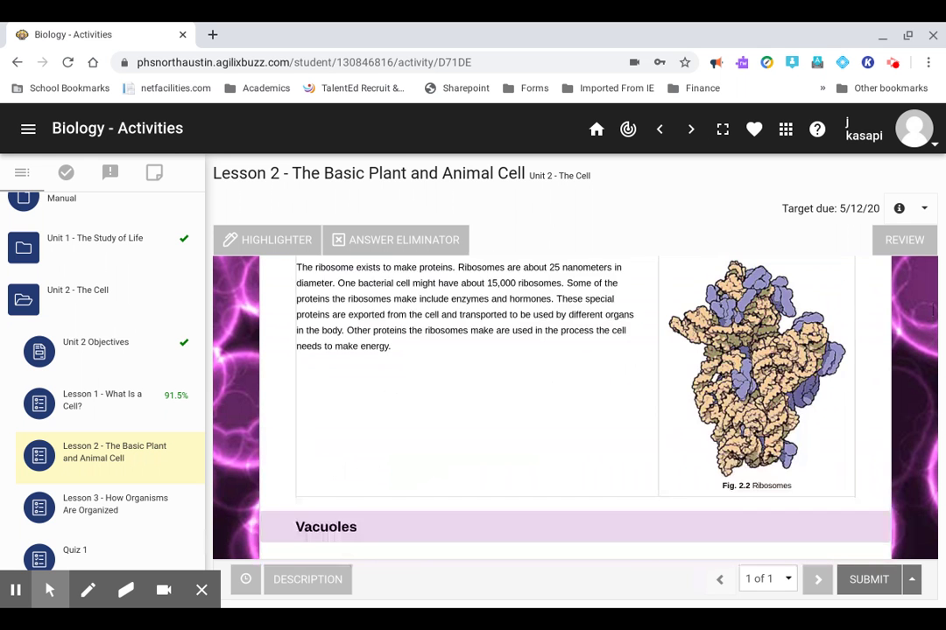
scroll(932, 306, "down", 1)
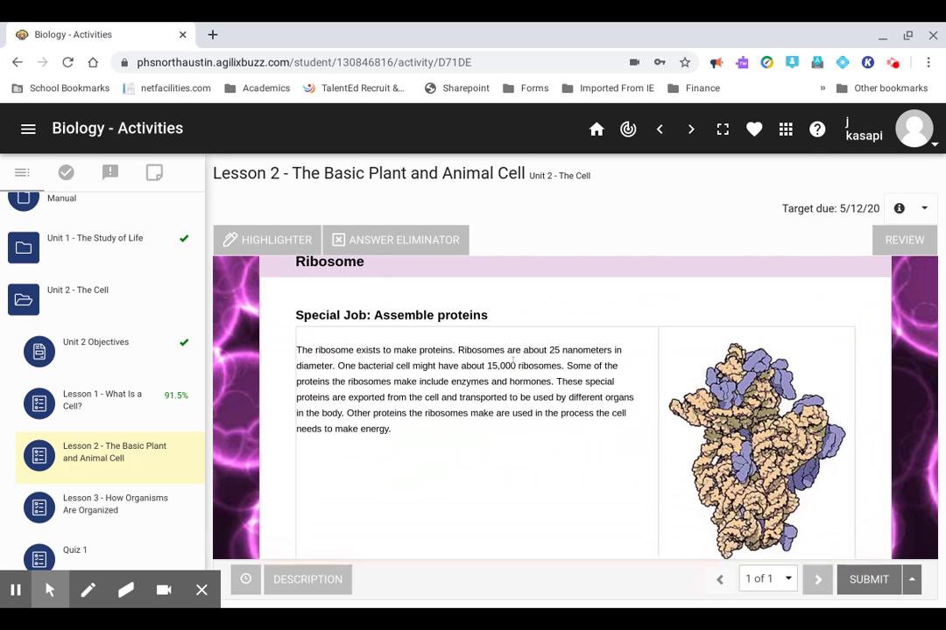
key("ctrl+f")
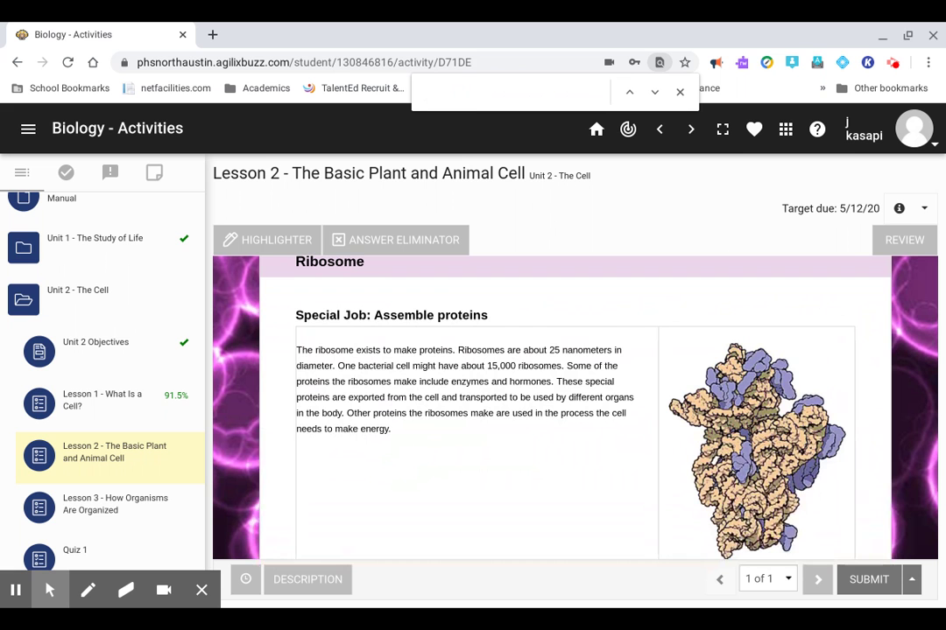
scroll(385, 372, "down", 10)
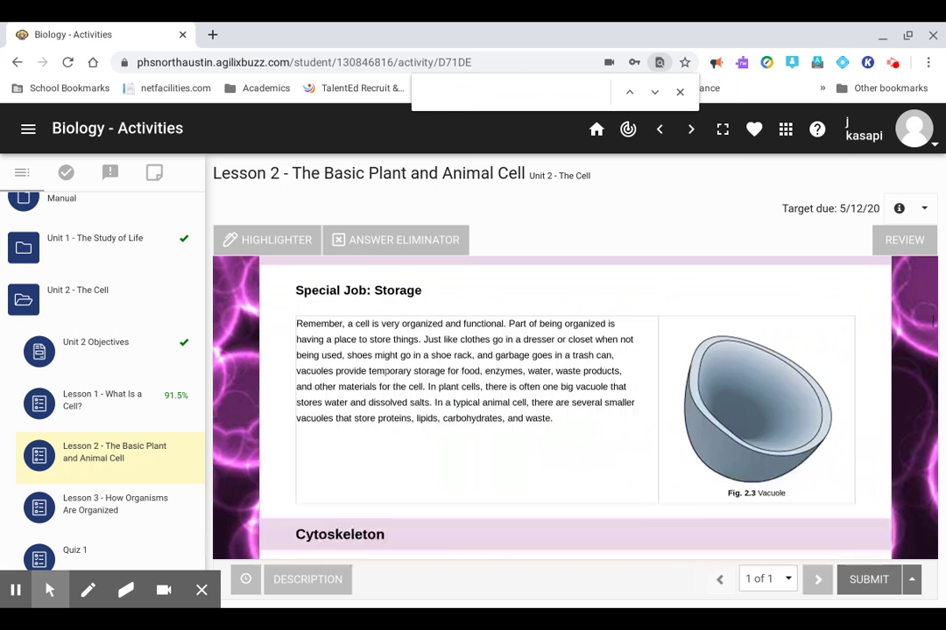
scroll(468, 321, "down", 3)
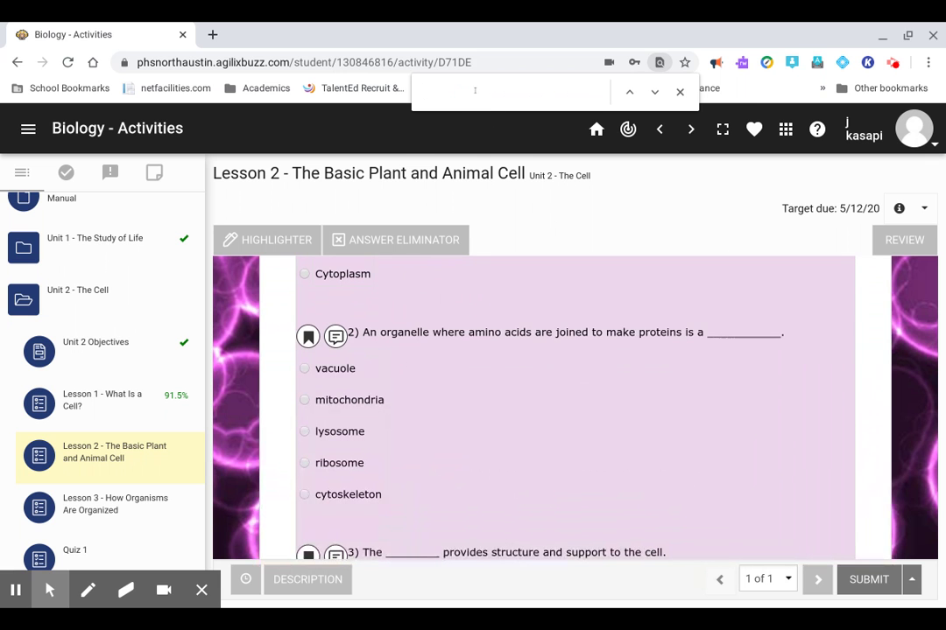
type("amino ")
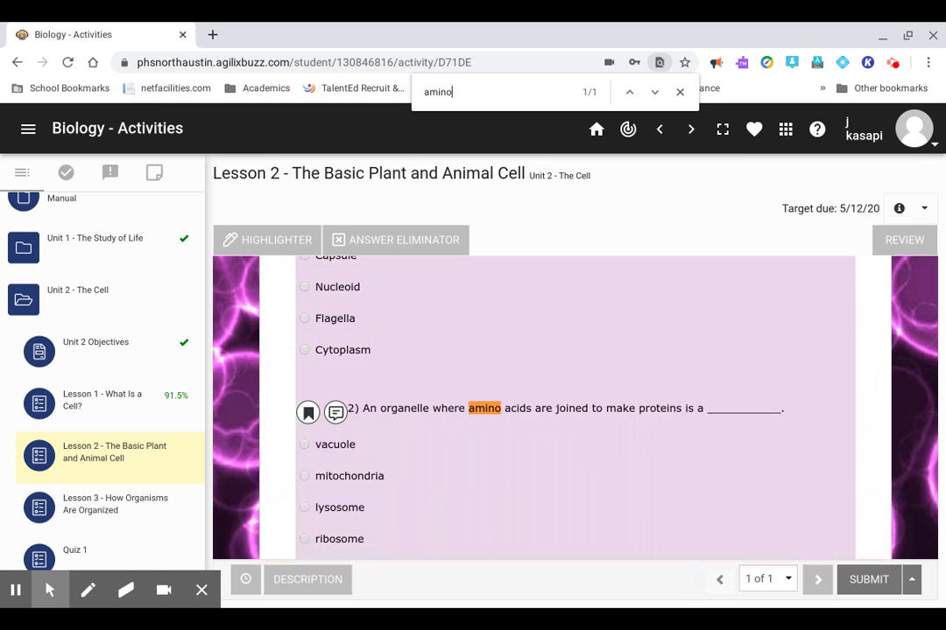
type("acids")
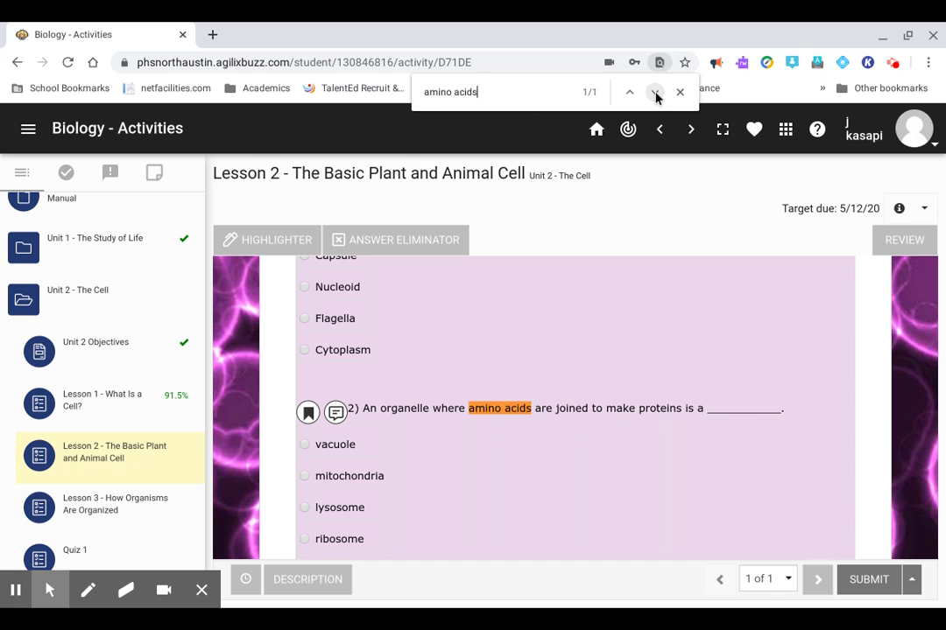
type("are")
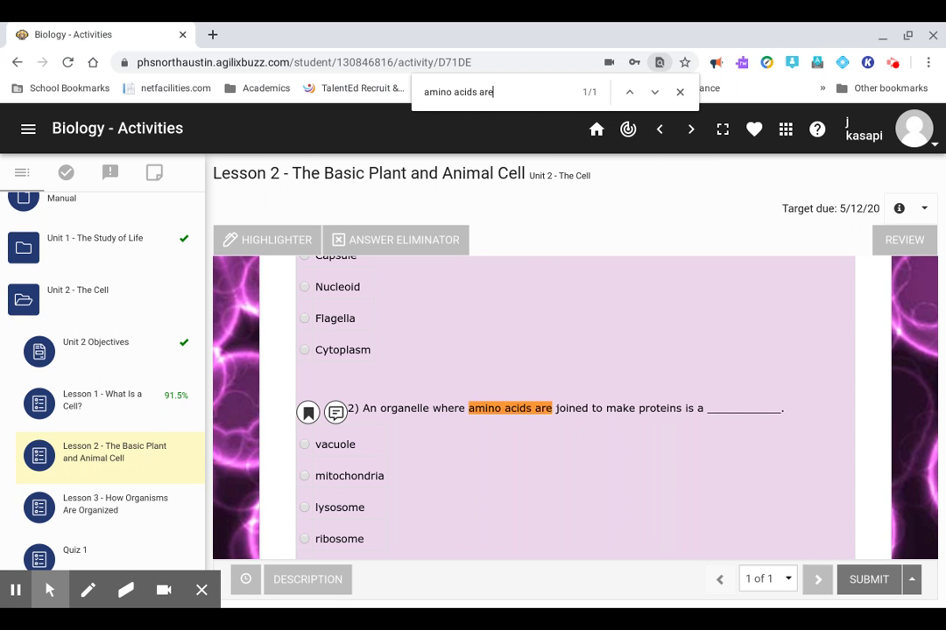
Search the page for "proteins" instead and step through the matches to the Ribosome section's text
key("BackSpace")
key("BackSpace")
key("BackSpace")
key("BackSpace")
key("BackSpace")
key("BackSpace")
key("BackSpace")
key("BackSpace")
key("BackSpace")
key("BackSpace")
key("BackSpace")
key("BackSpace")
key("BackSpace")
key("BackSpace")
key("BackSpace")
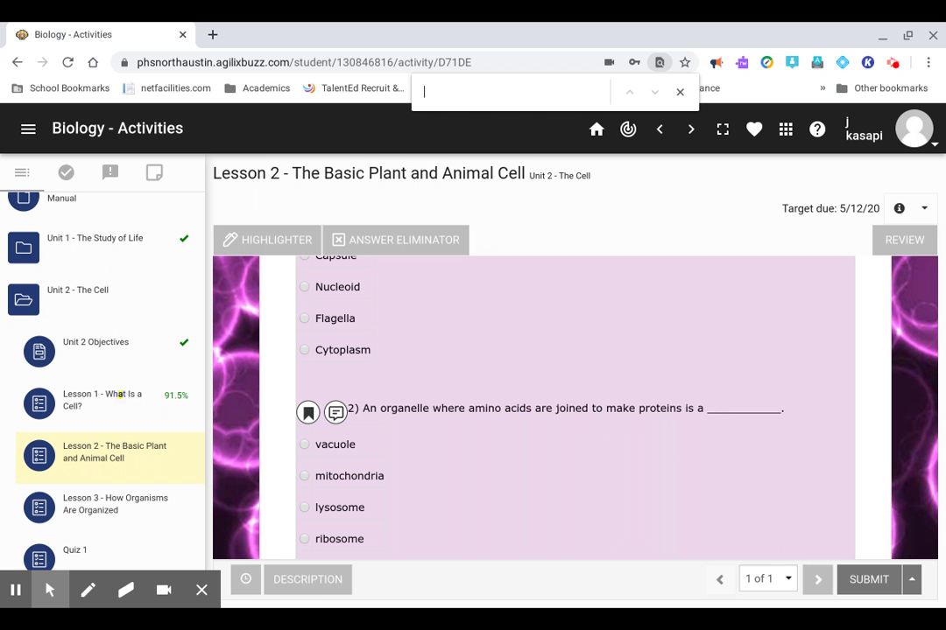
type("pro")
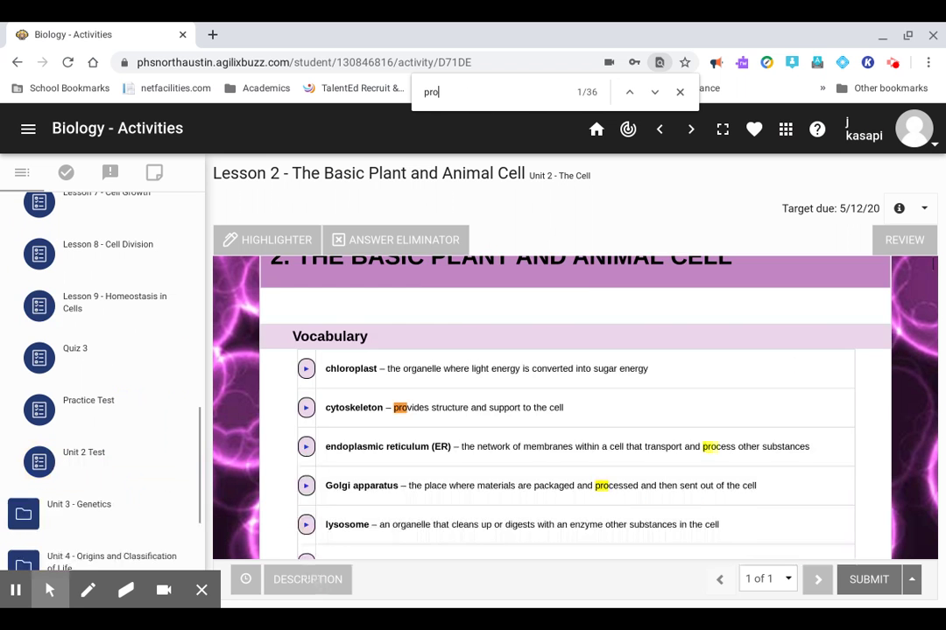
type("teins")
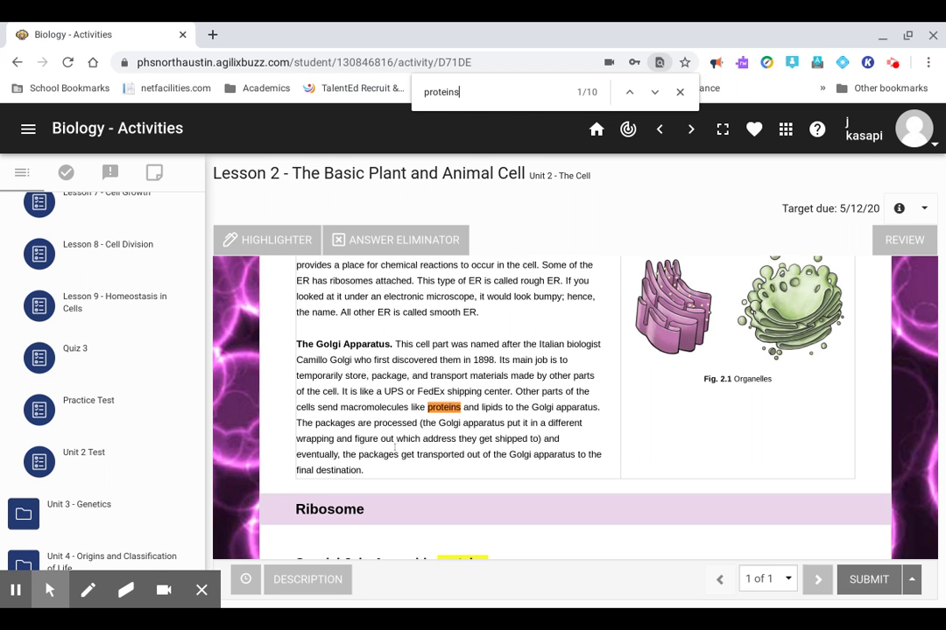
scroll(527, 456, "down", 2)
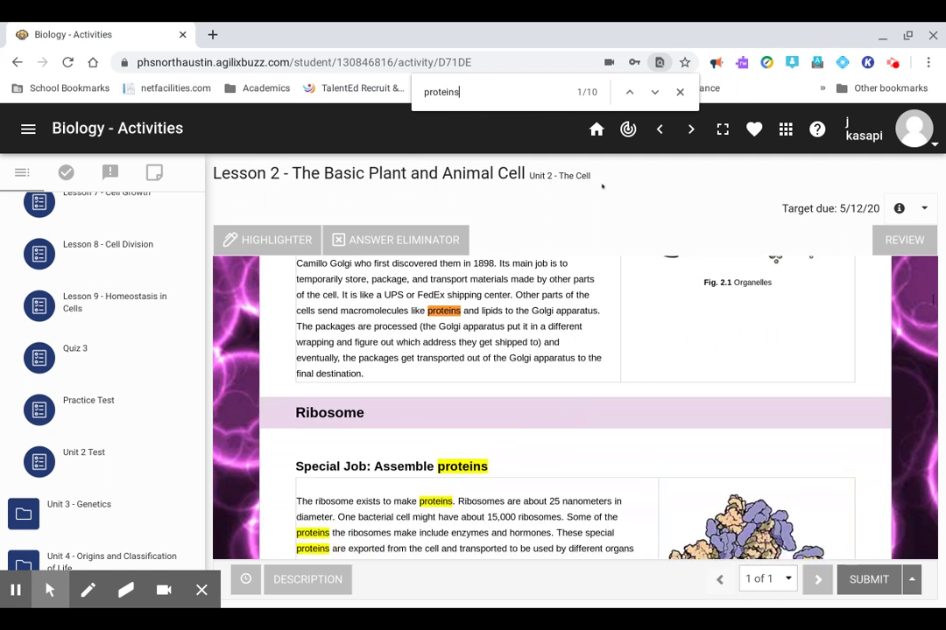
left_click(654, 92)
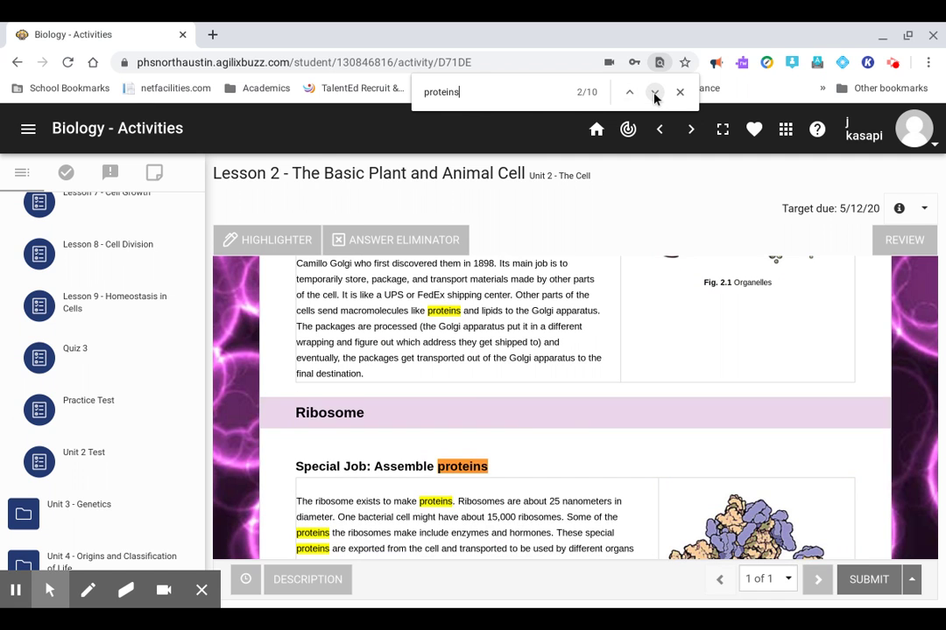
left_click(654, 92)
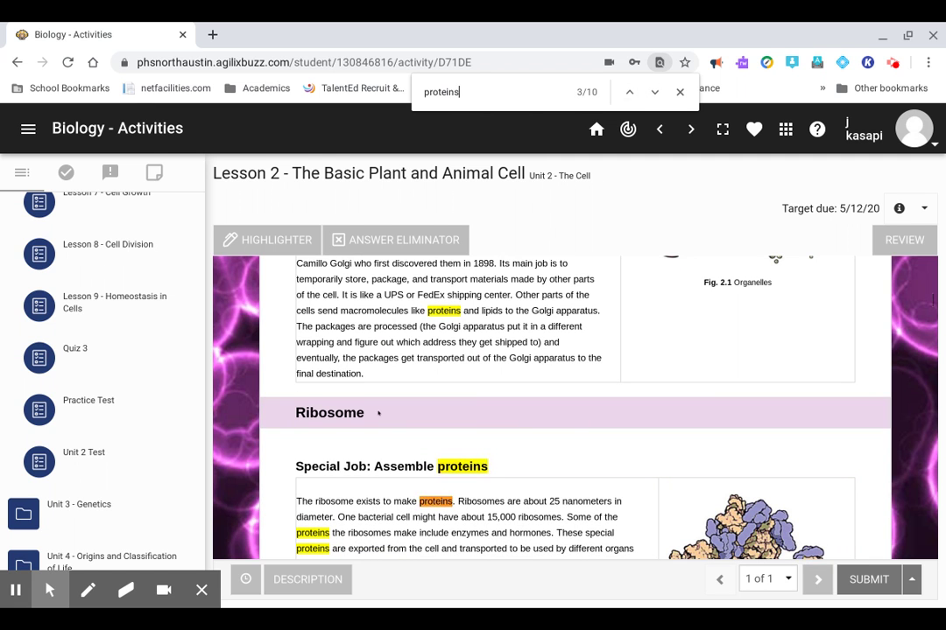
scroll(380, 412, "down", 2)
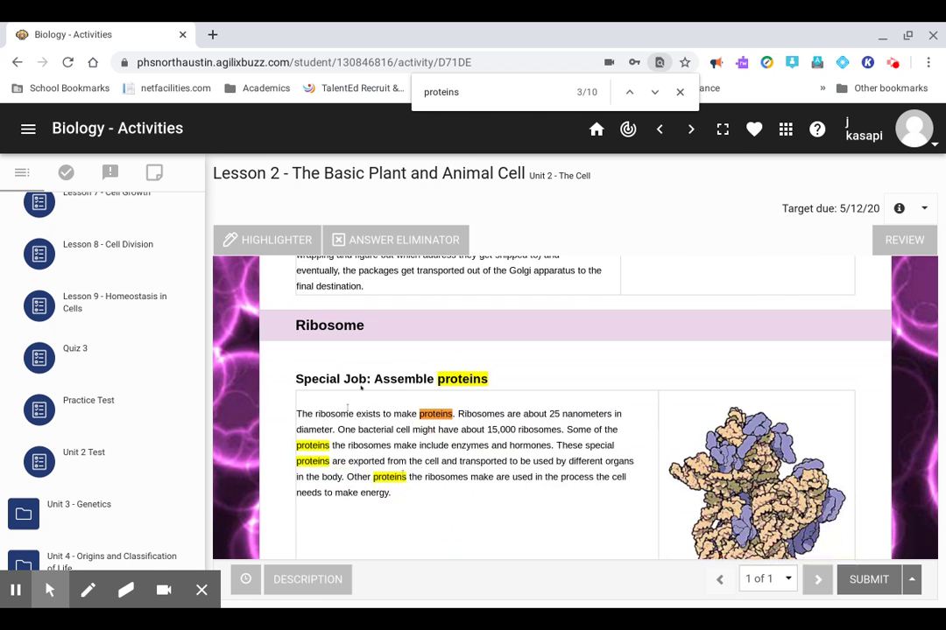
Answer question 2, about the organelle where amino acids are joined to make proteins, with ribosome
scroll(408, 487, "down", 6)
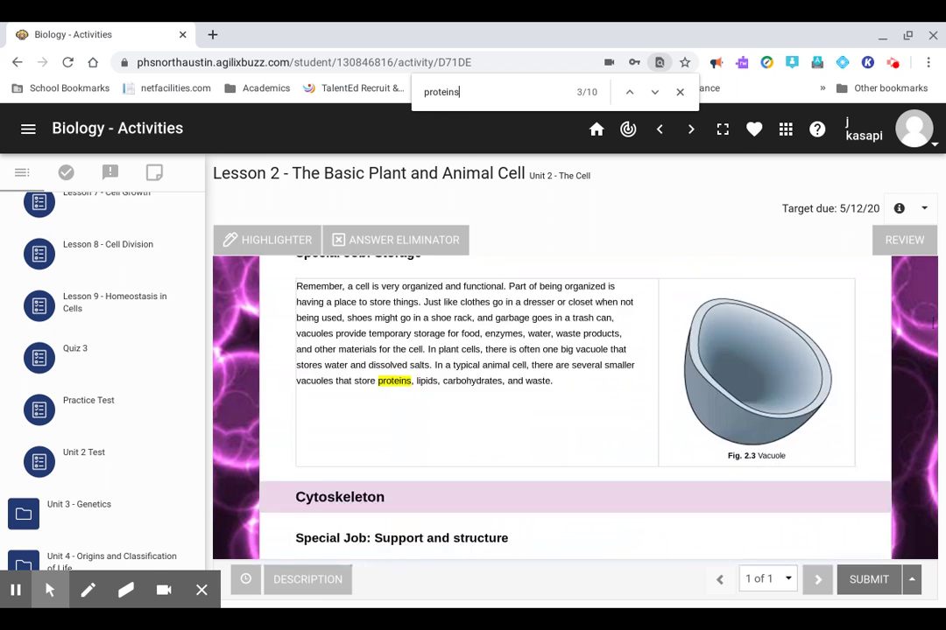
scroll(575, 407, "down", 10)
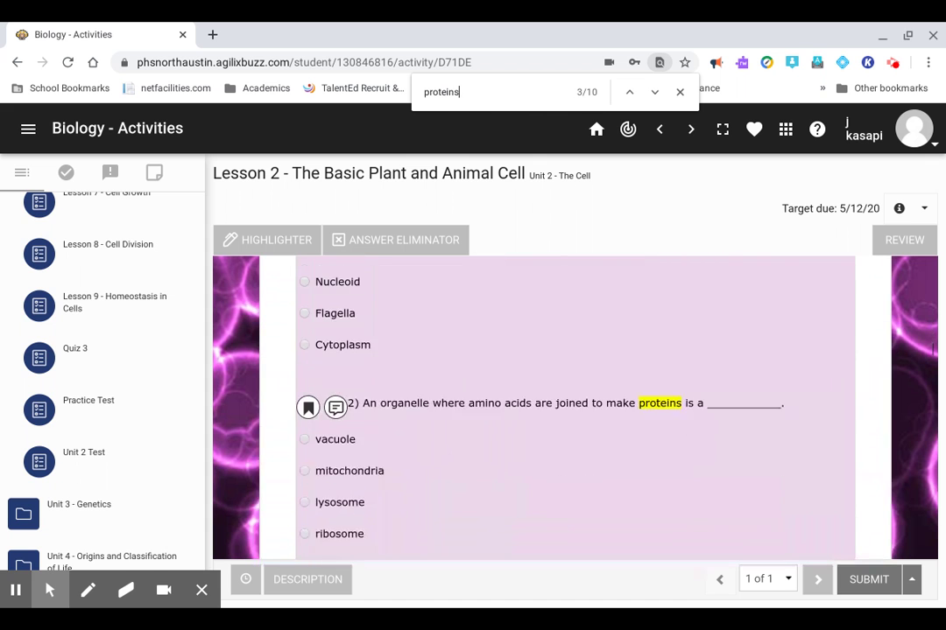
scroll(552, 340, "down", 1)
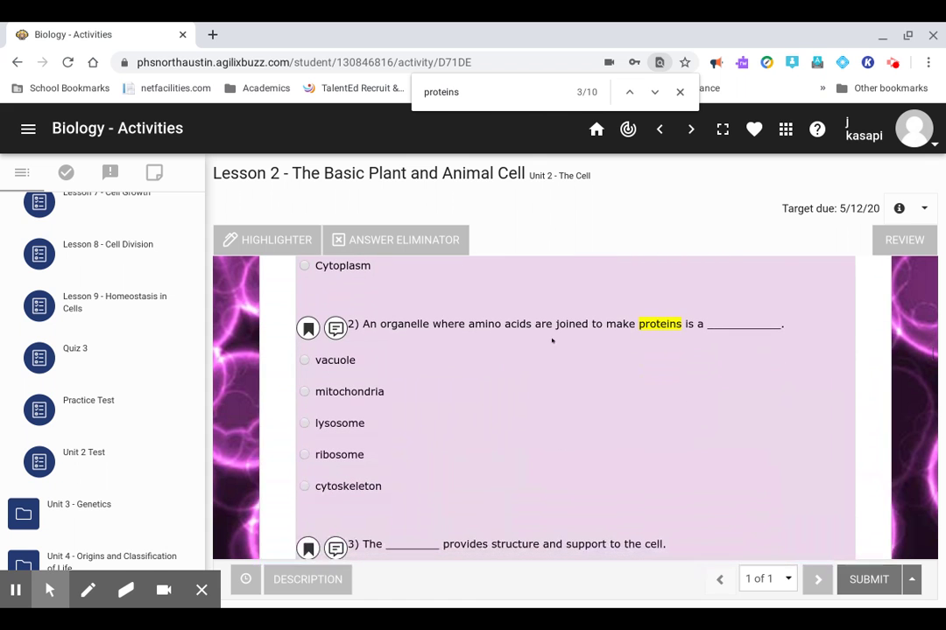
left_click(305, 454)
left_click(302, 454)
Turn on the Answer Eliminator and cross out mitochondria as a choice for question 3
scroll(507, 411, "down", 2)
scroll(506, 409, "down", 1)
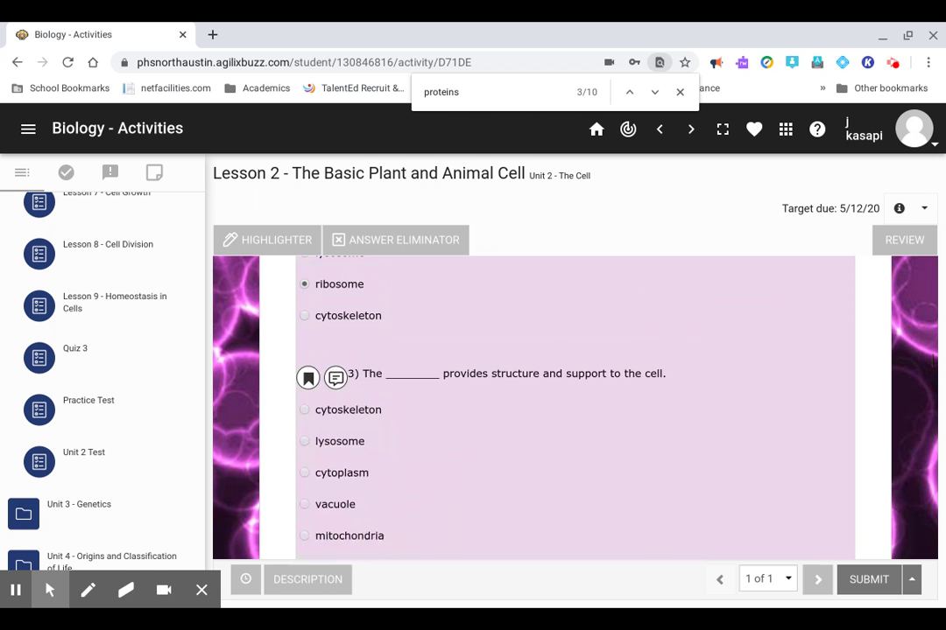
scroll(575, 407, "down", 1)
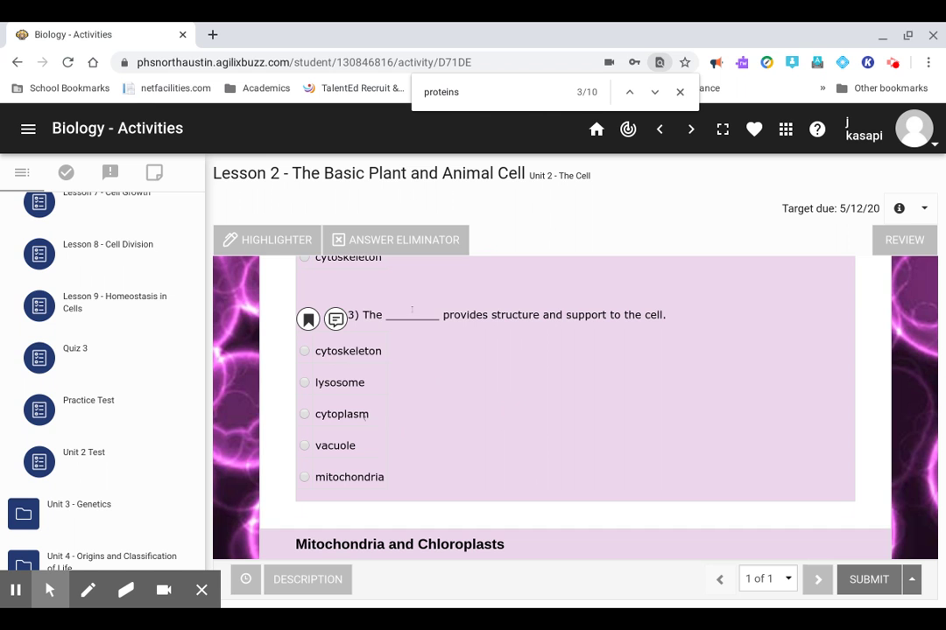
left_click(400, 239)
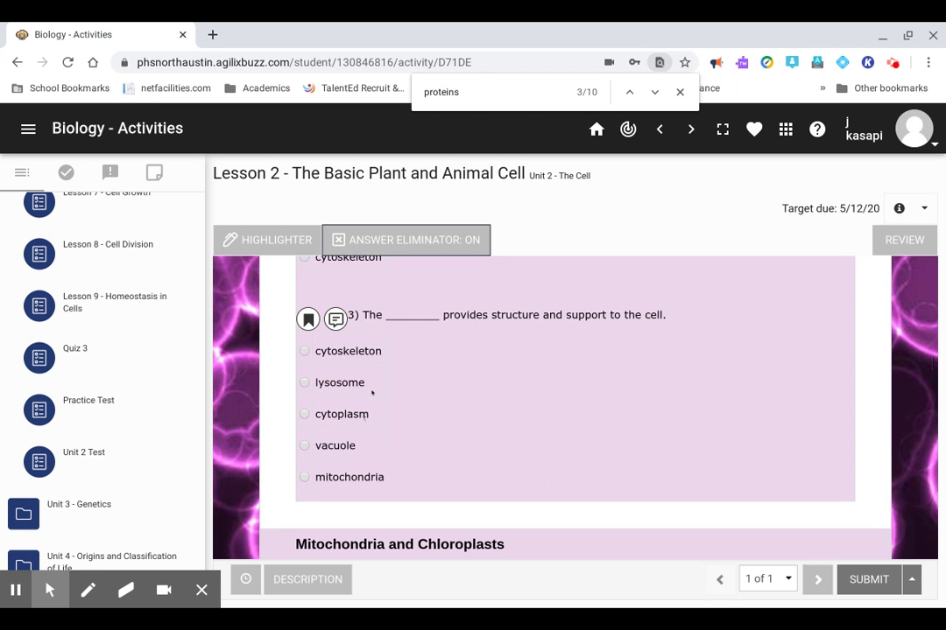
left_click(361, 484)
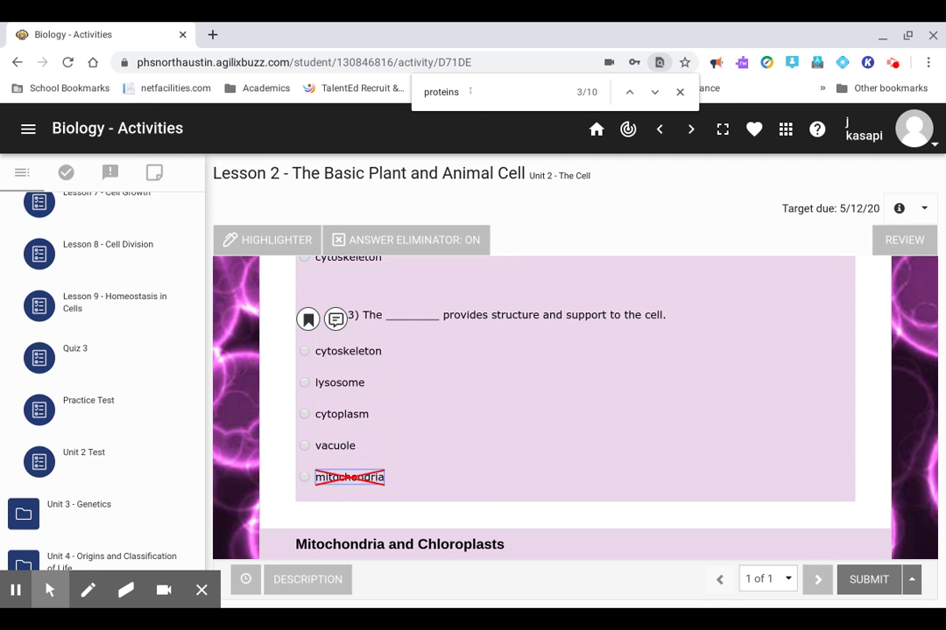
Search the lesson page for question 3's wording, "structure and support", in place of the previous search term
left_click(470, 92)
key("BackSpace")
key("BackSpace")
key("BackSpace")
key("BackSpace")
key("BackSpace")
key("BackSpace")
key("BackSpace")
key("BackSpace")
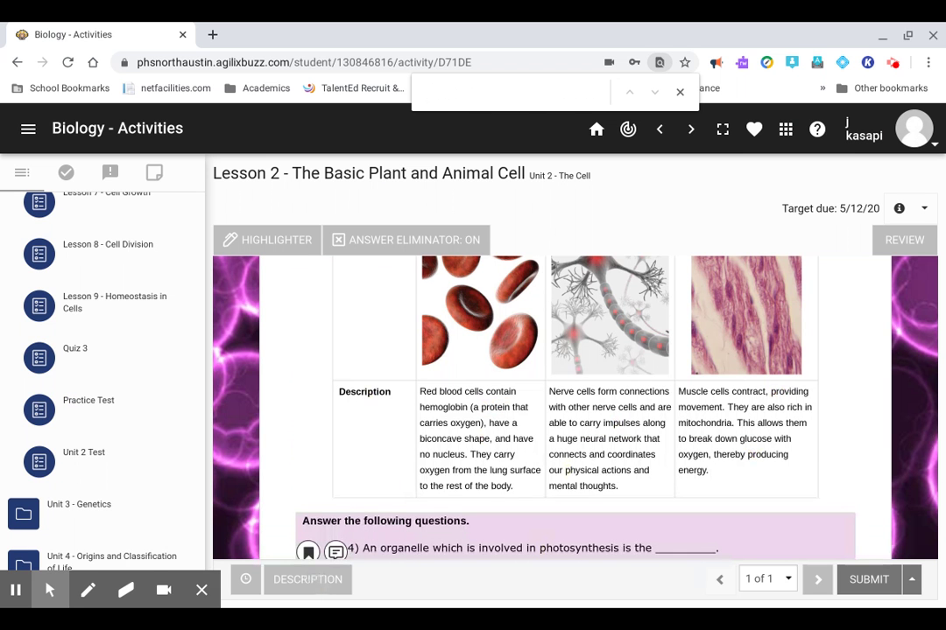
scroll(473, 360, "up", 15)
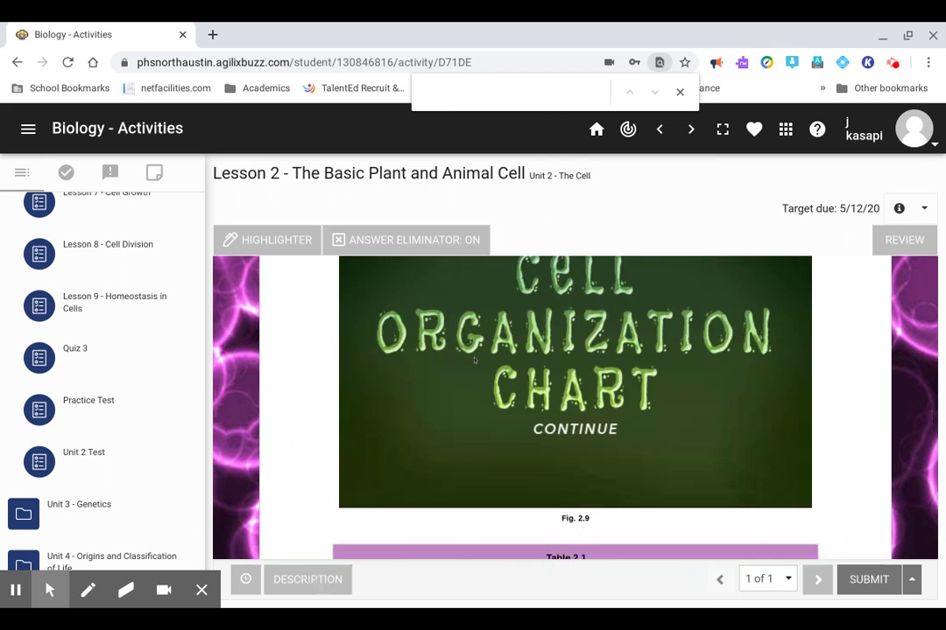
scroll(323, 587, "up", 10)
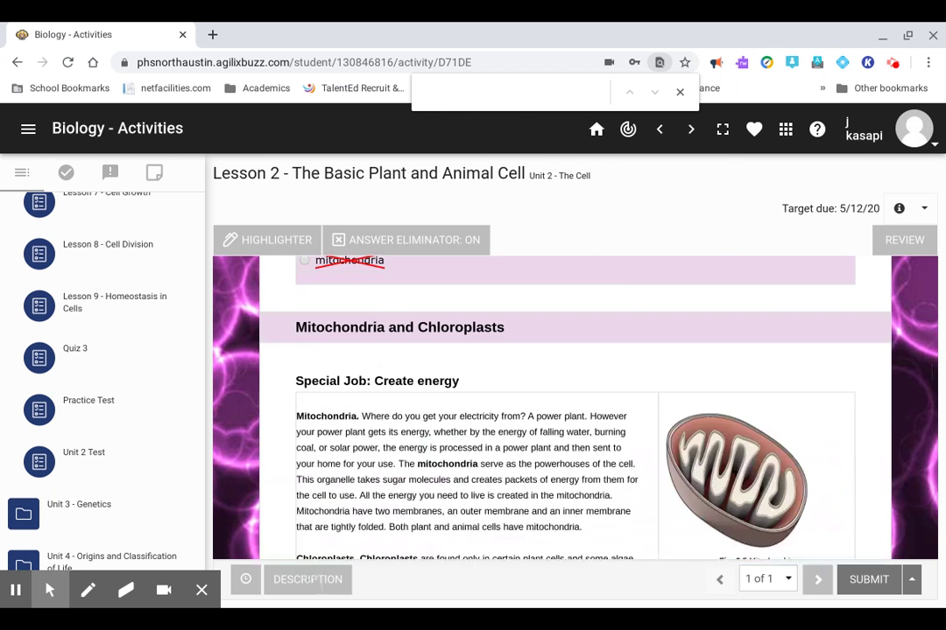
scroll(321, 587, "up", 1)
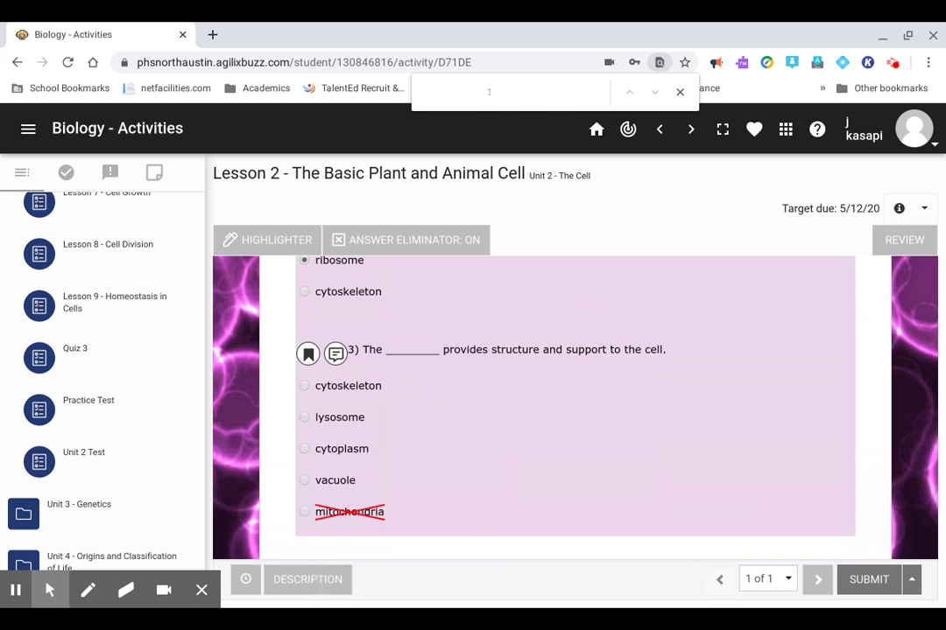
type("structure")
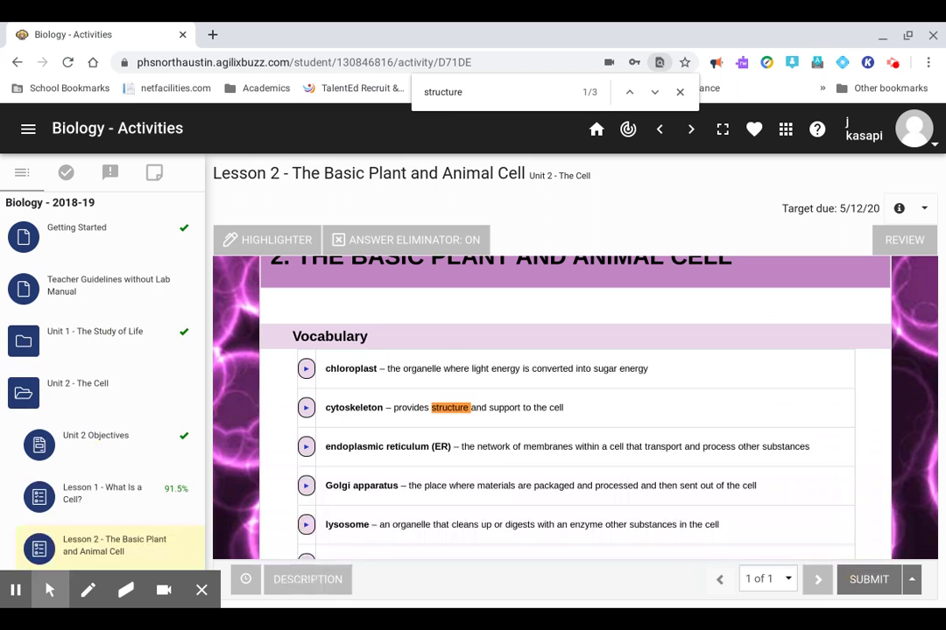
type(" and support")
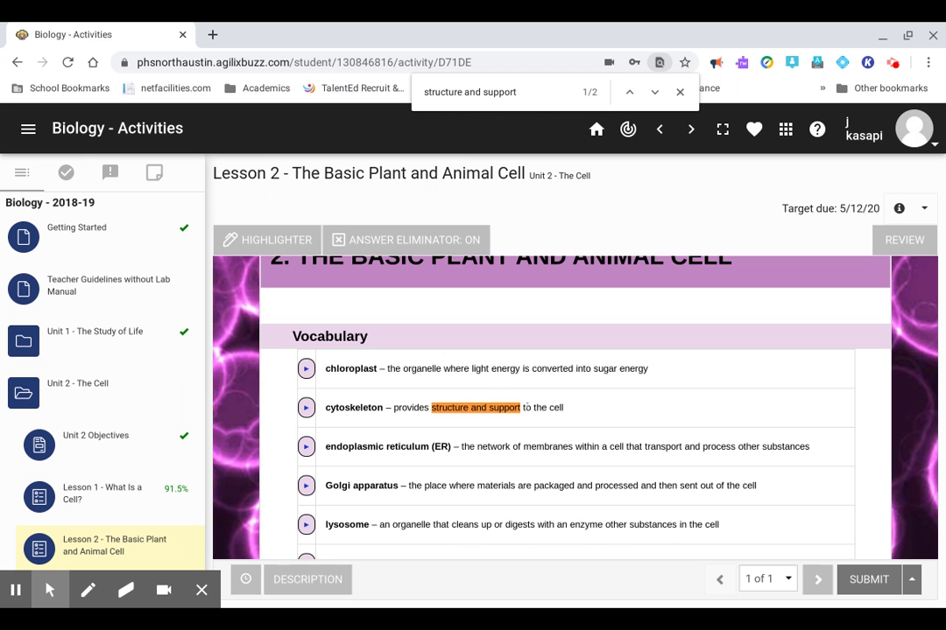
Turn off the Answer Eliminator and answer question 3, about what provides structure and support to the cell, with cytoplasm
scroll(519, 433, "down", 2)
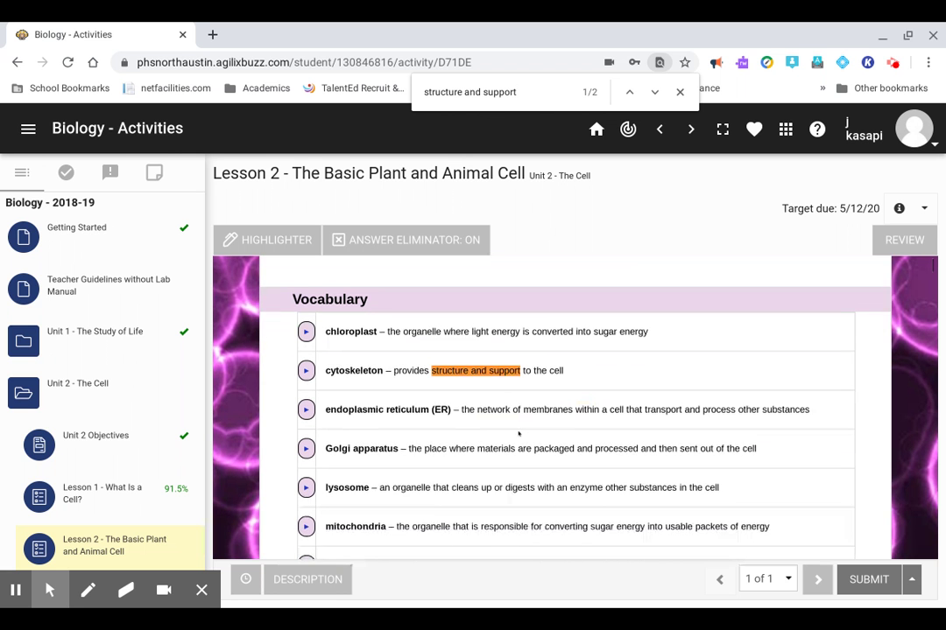
scroll(518, 433, "down", 5)
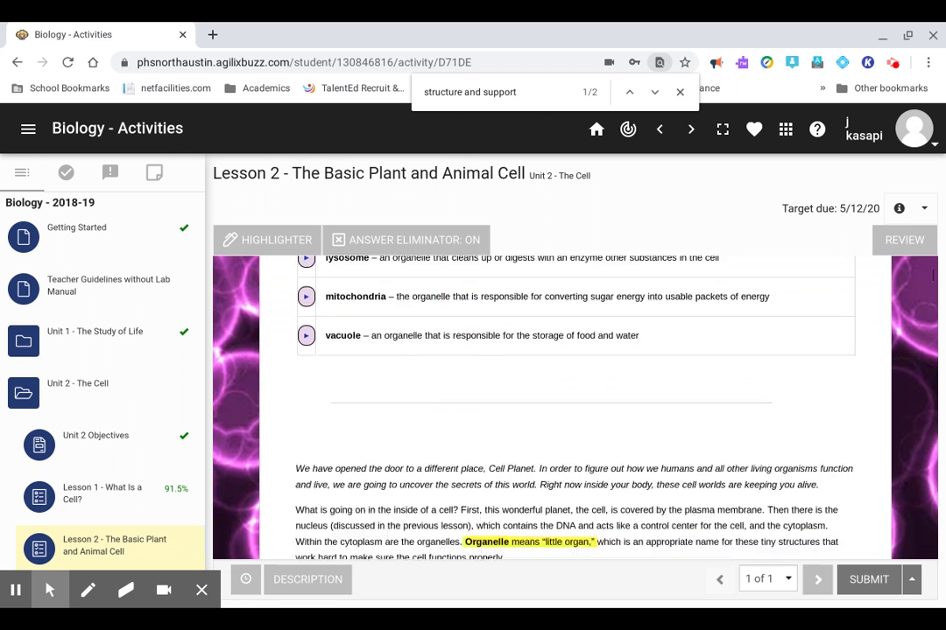
scroll(518, 433, "down", 15)
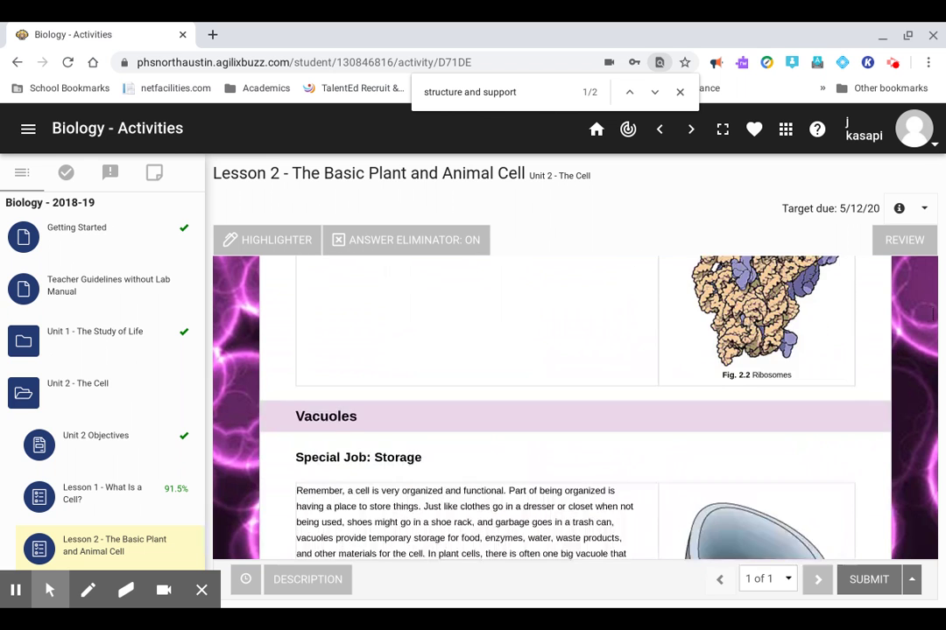
scroll(575, 407, "down", 6)
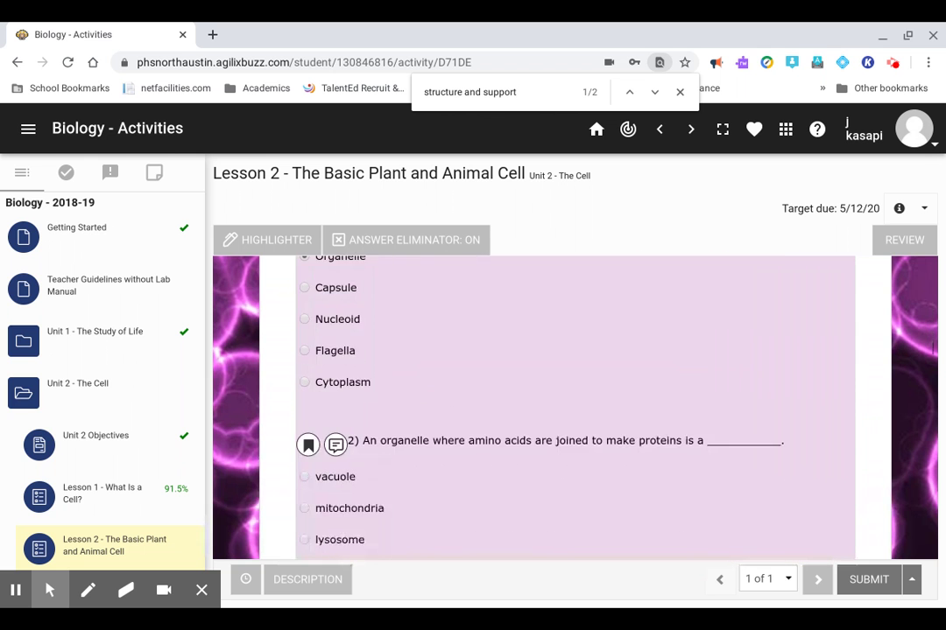
scroll(468, 450, "down", 1)
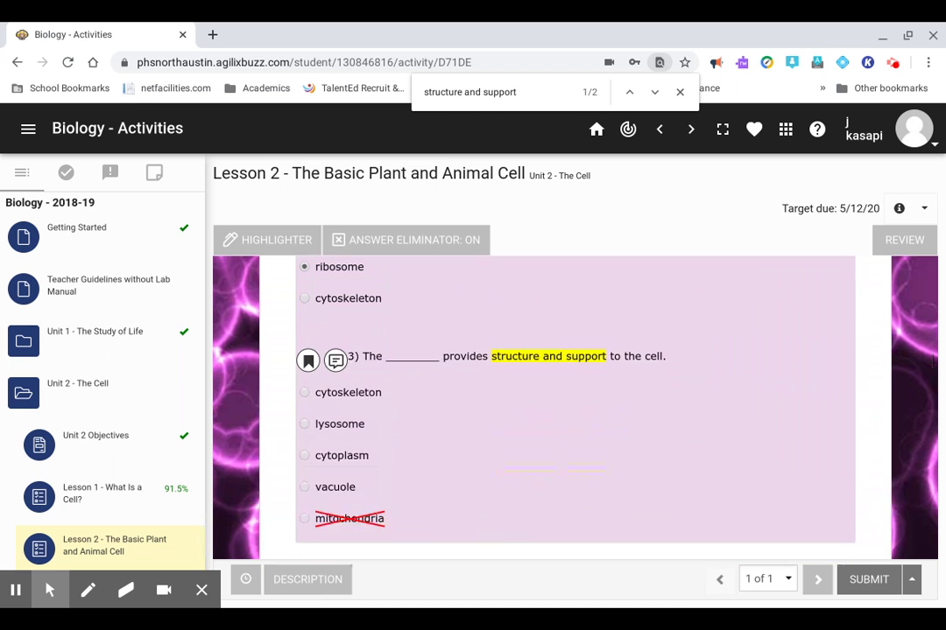
left_click(357, 245)
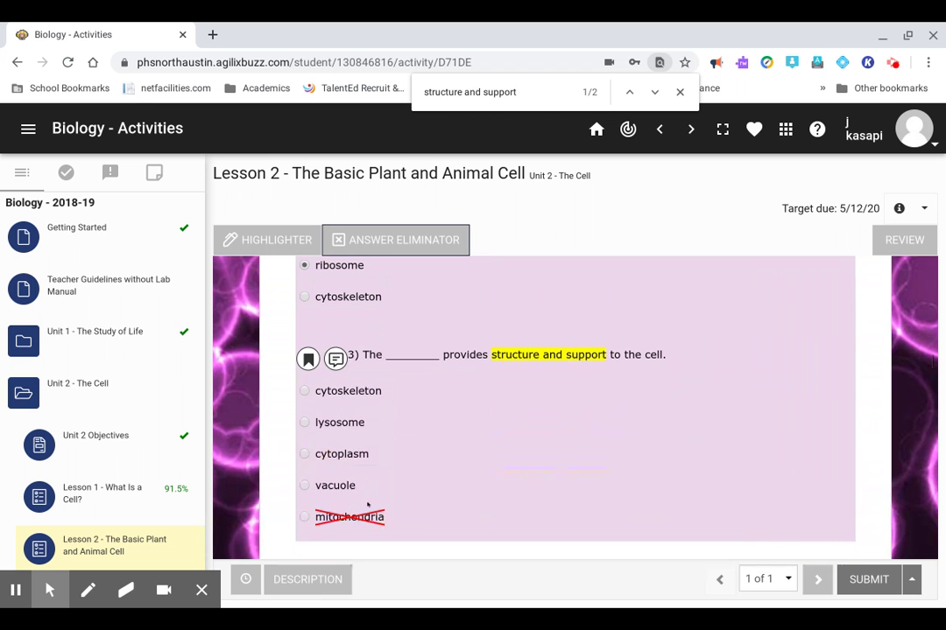
left_click(323, 454)
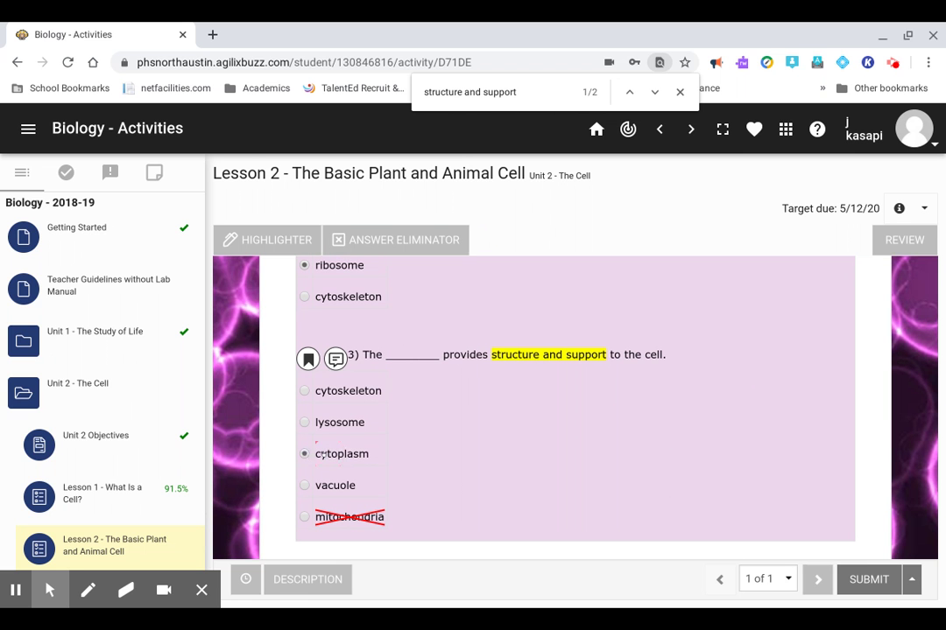
Fill in question 5's blank about the powerhouse of the cell with "mitochondria"
scroll(533, 417, "down", 6)
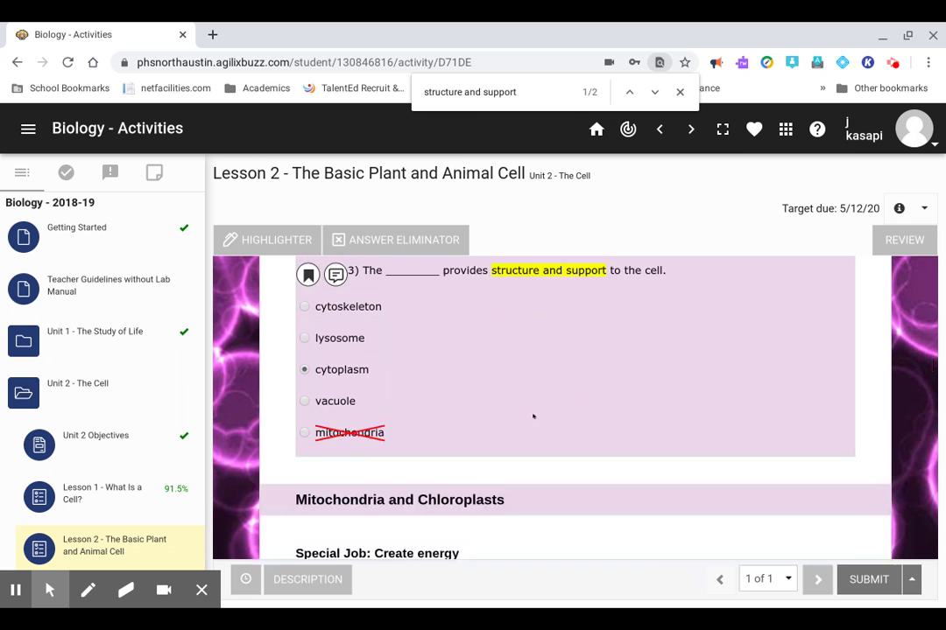
scroll(574, 408, "down", 10)
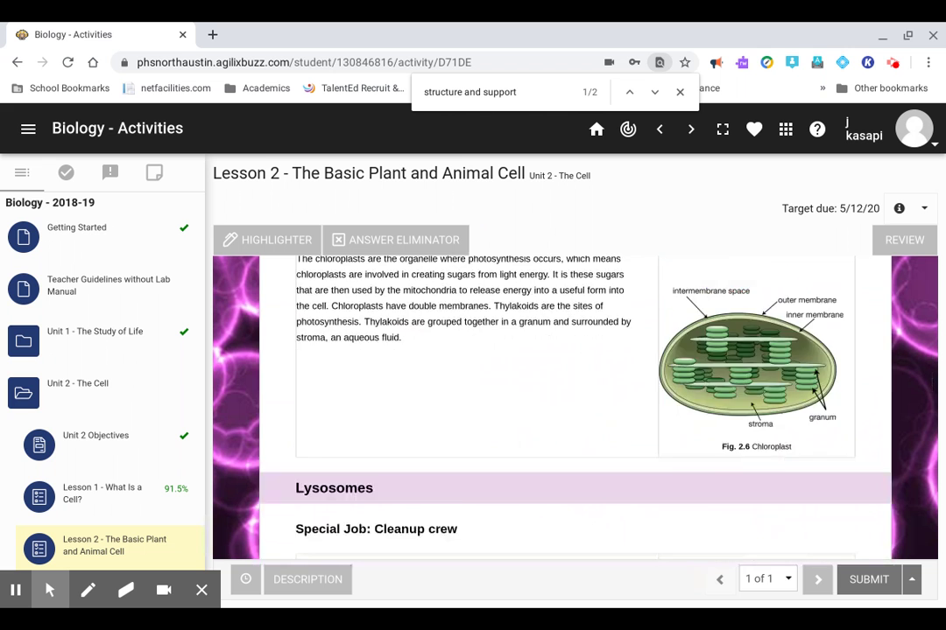
scroll(575, 408, "down", 10)
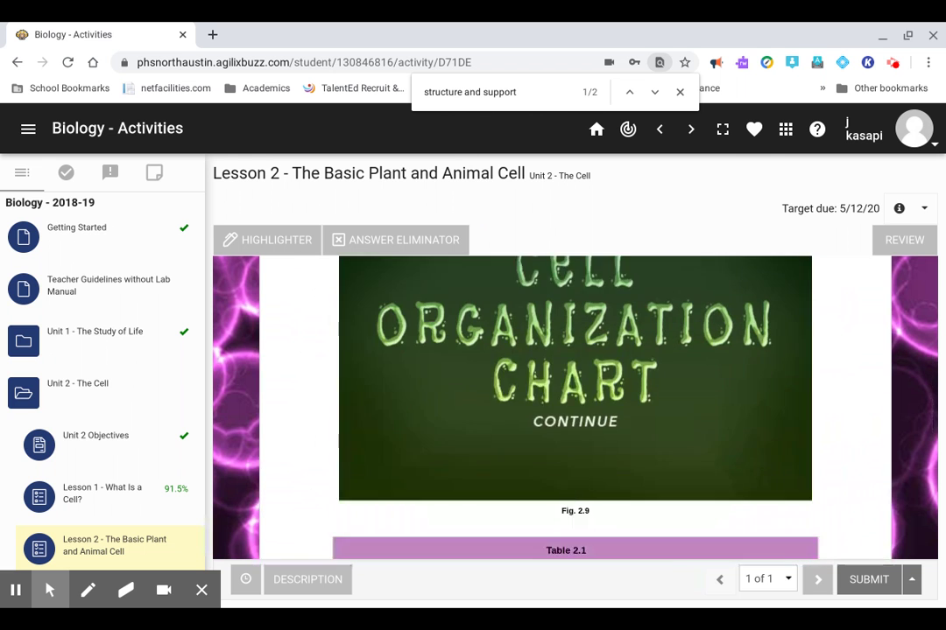
scroll(575, 408, "down", 5)
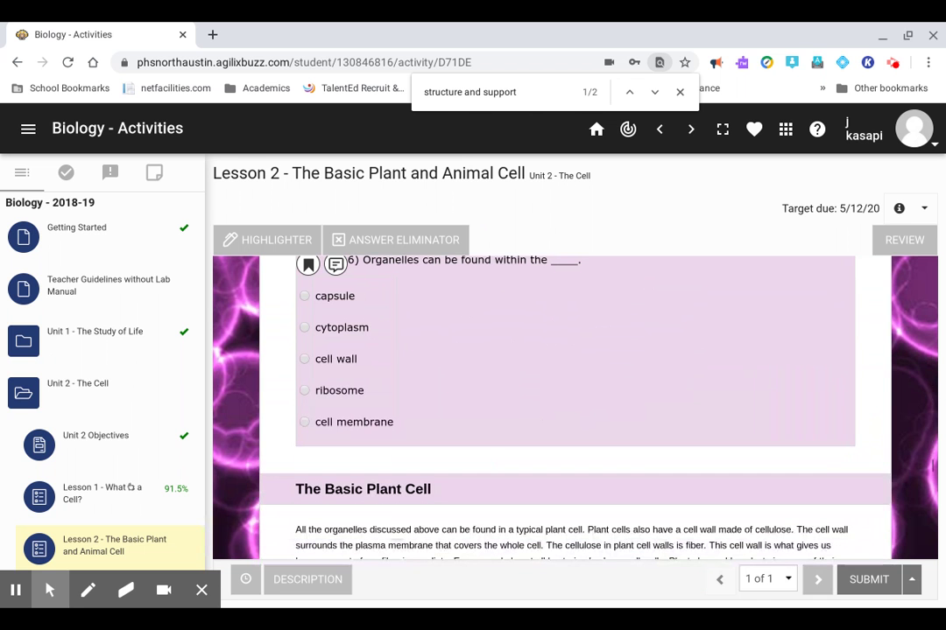
left_click(14, 590)
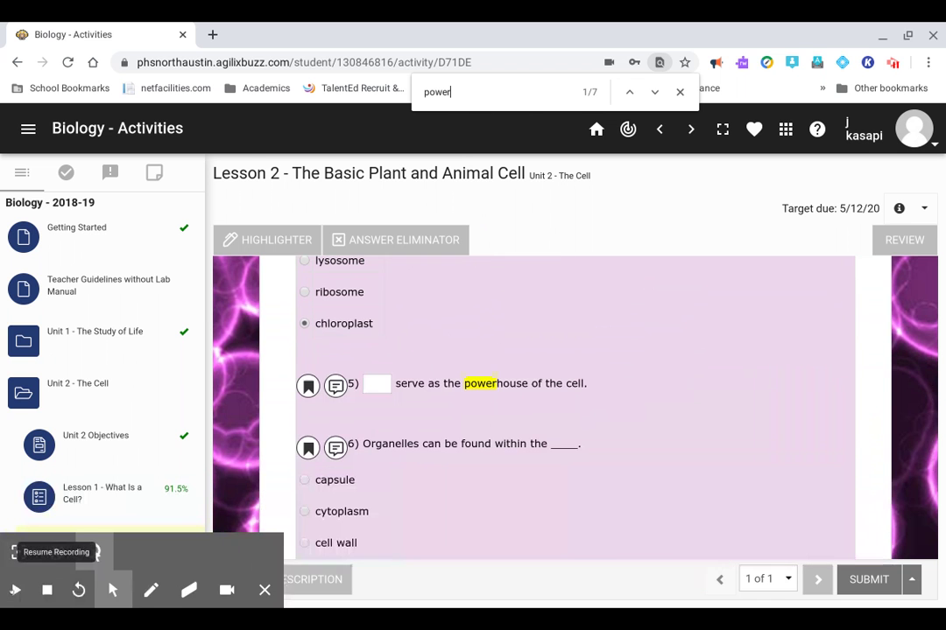
left_click(15, 590)
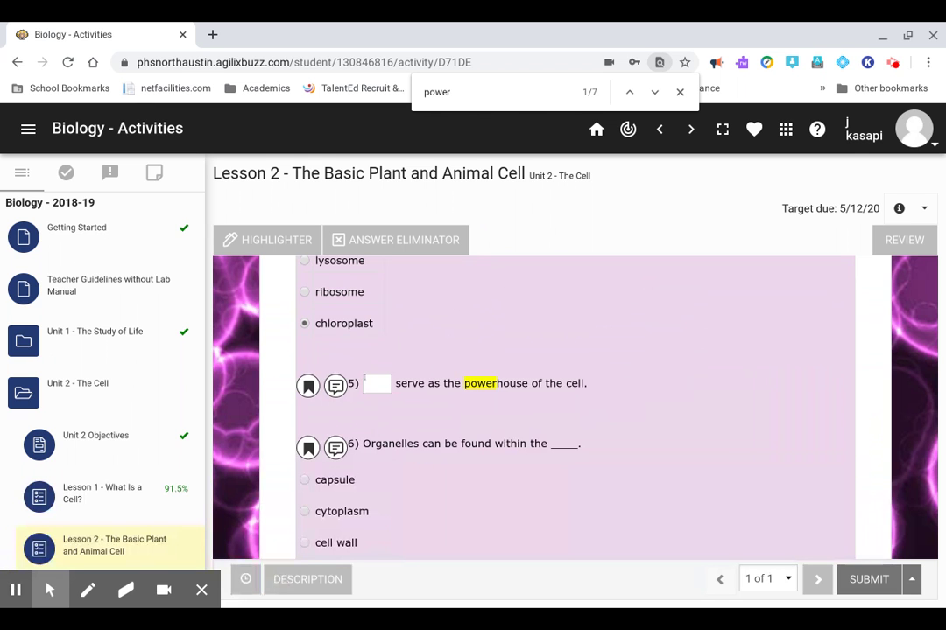
left_click(365, 381)
type("mitocho")
type("dria")
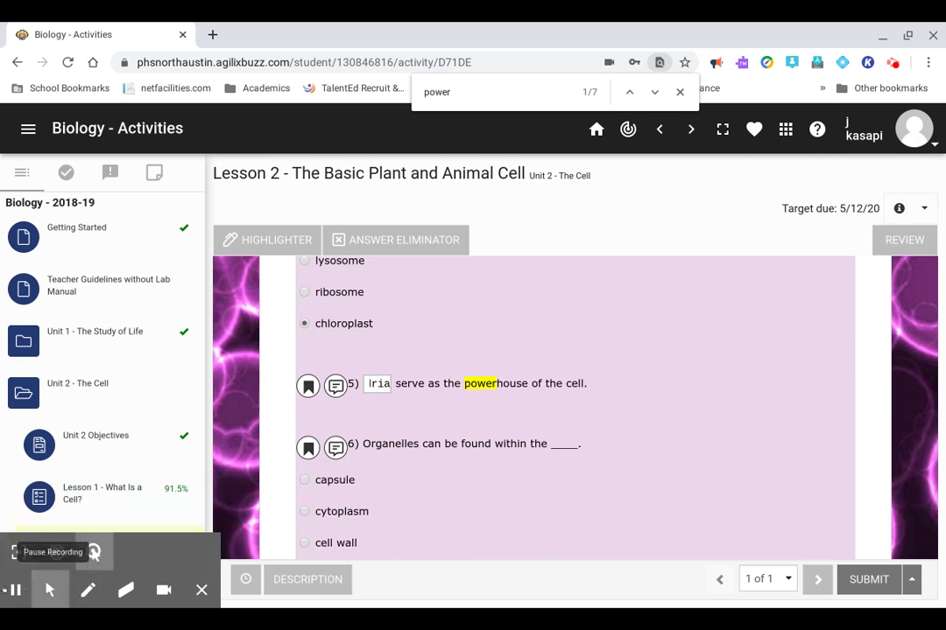
left_click(16, 590)
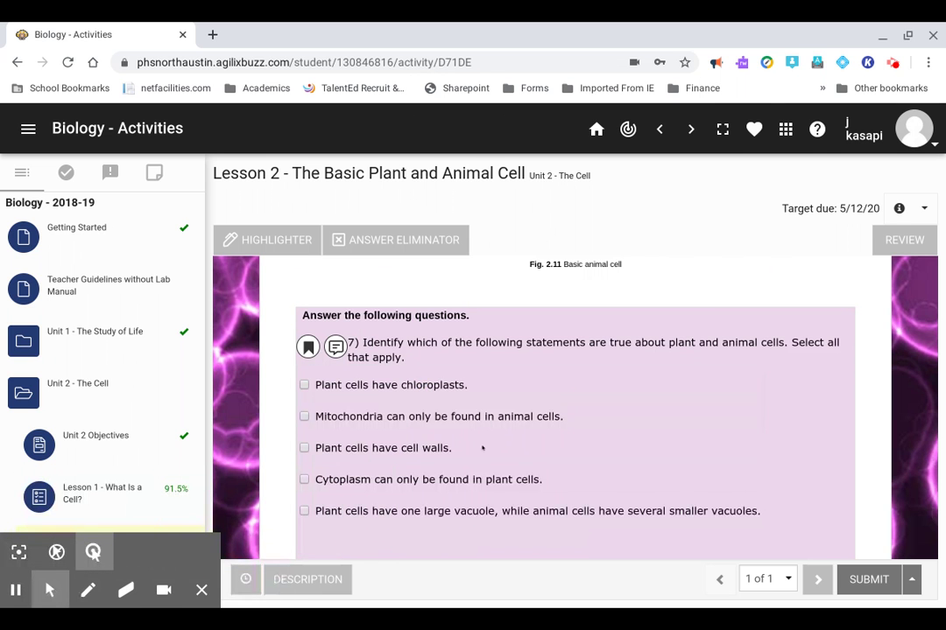
Mark "Plant cells have chloroplasts" as a true statement in question 7
scroll(500, 365, "down", 1)
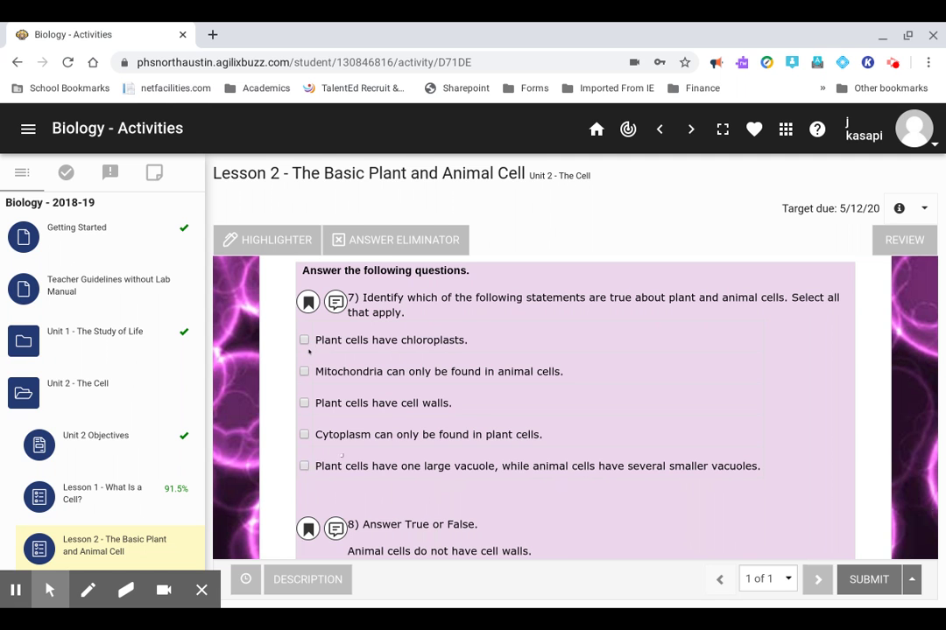
left_click(305, 341)
left_click(305, 403)
left_click(305, 372)
left_click(304, 402)
left_click(315, 338)
Cross out question 7's mitochondria statement with the Answer Eliminator, and mark "Plant cells have cell walls" as true
left_click(399, 253)
left_click(373, 371)
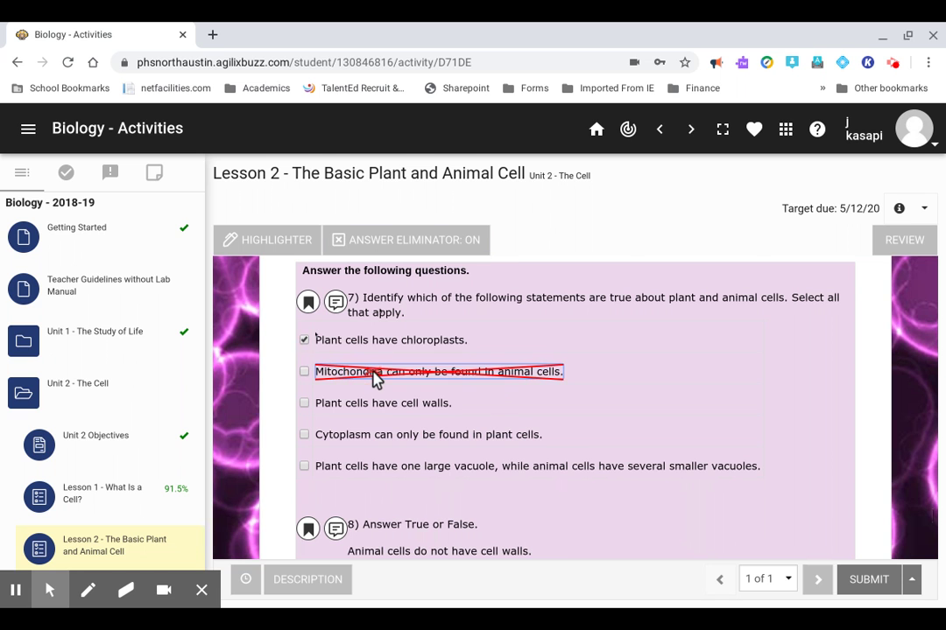
left_click(363, 239)
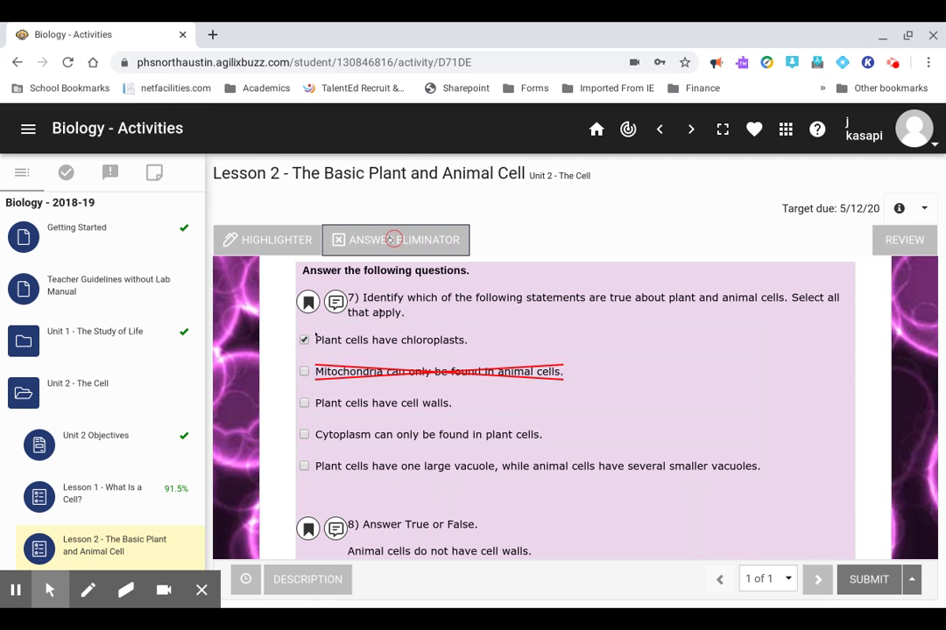
left_click(304, 404)
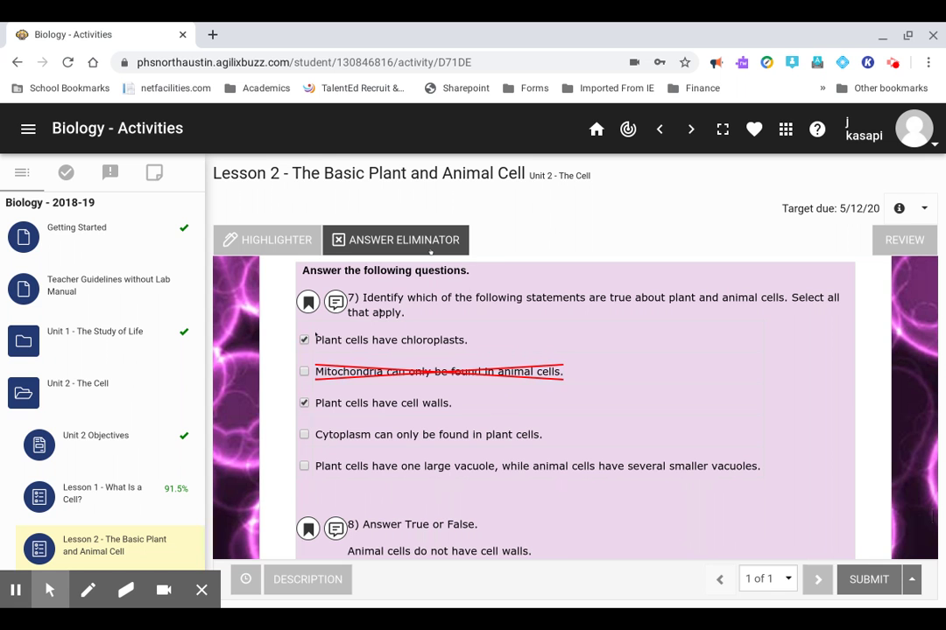
Cross out question 7's cytoplasm statement with the Answer Eliminator, and mark the statement about one large vacuole as true
left_click(430, 251)
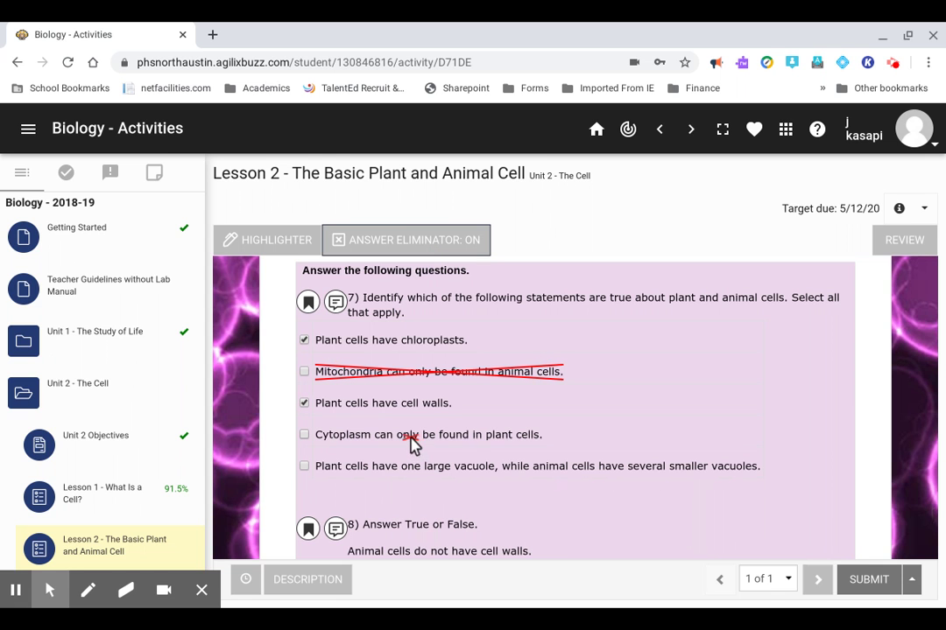
left_click(411, 440)
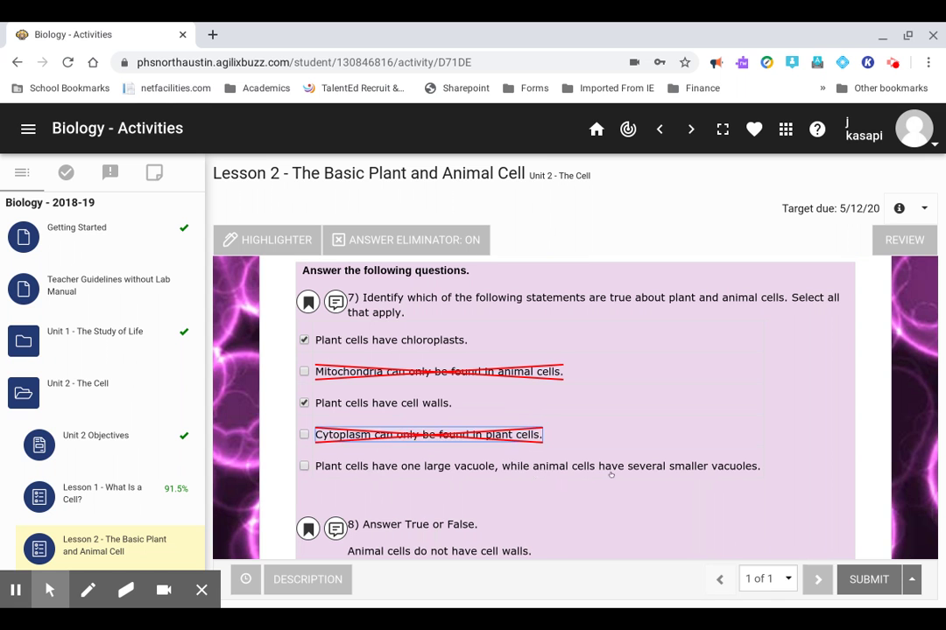
left_click(415, 240)
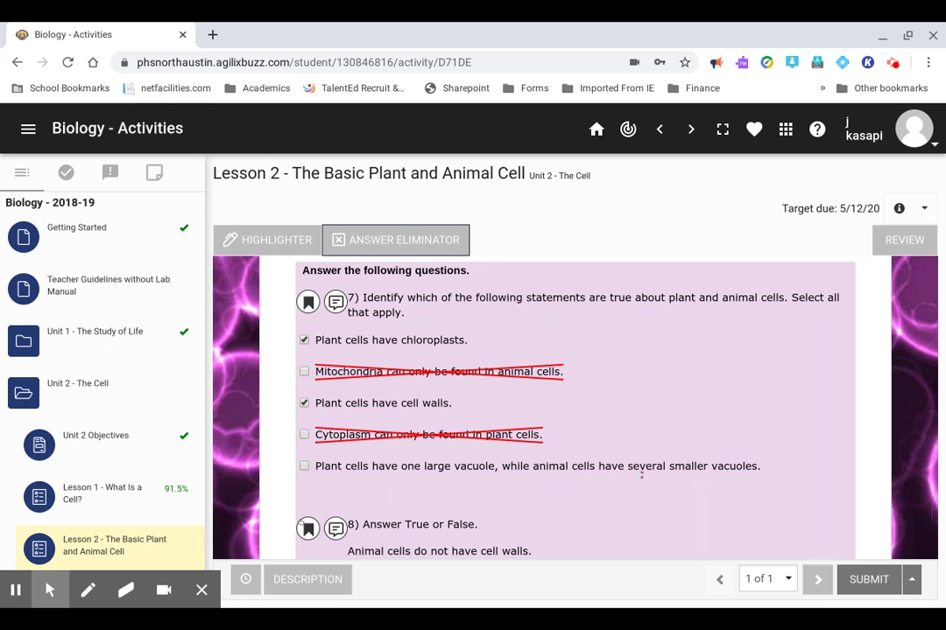
left_click(304, 467)
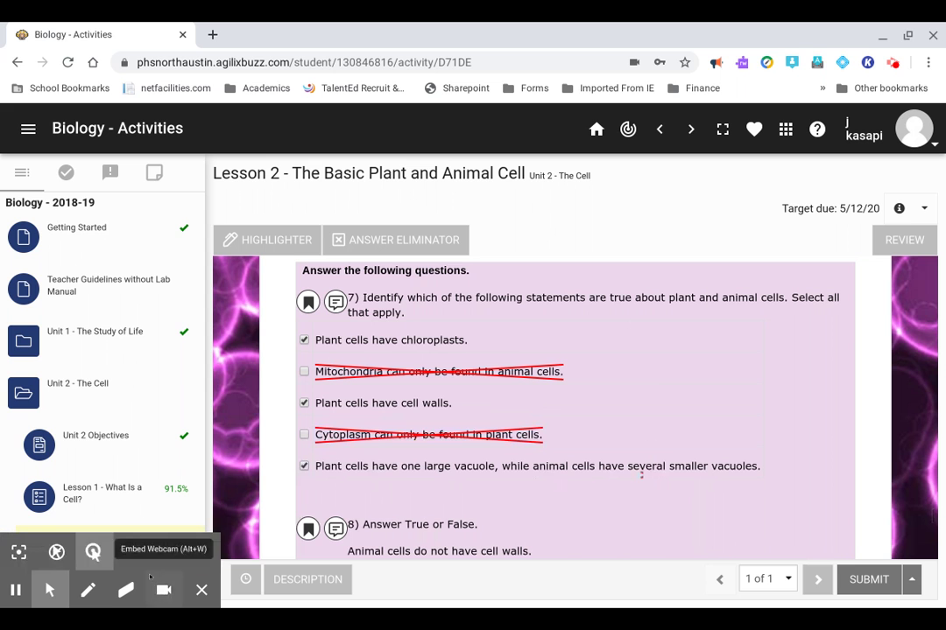
Check the organelle letters matched to the final cell diagram and submit the lesson
scroll(569, 351, "down", 10)
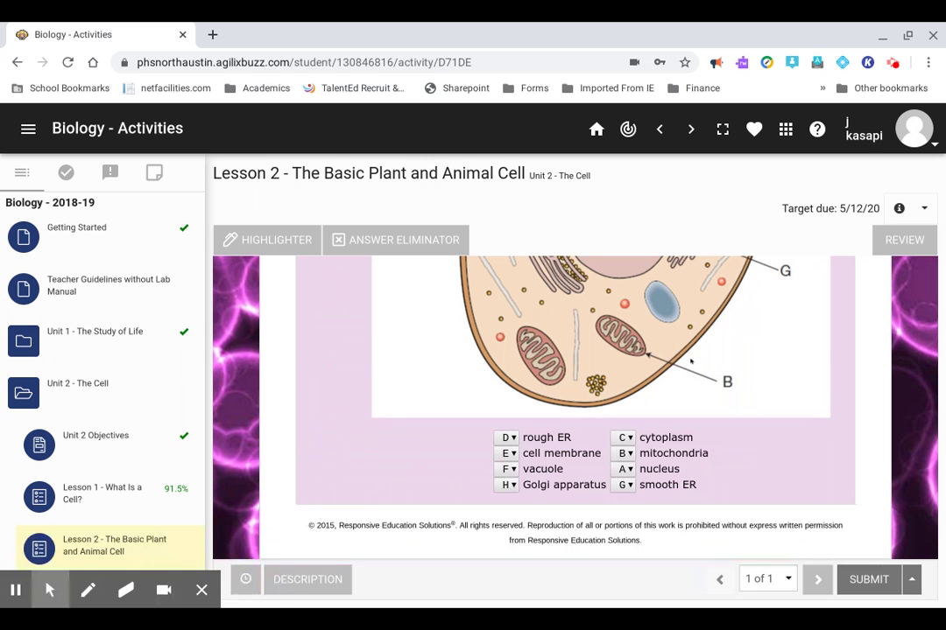
scroll(596, 372, "up", 4)
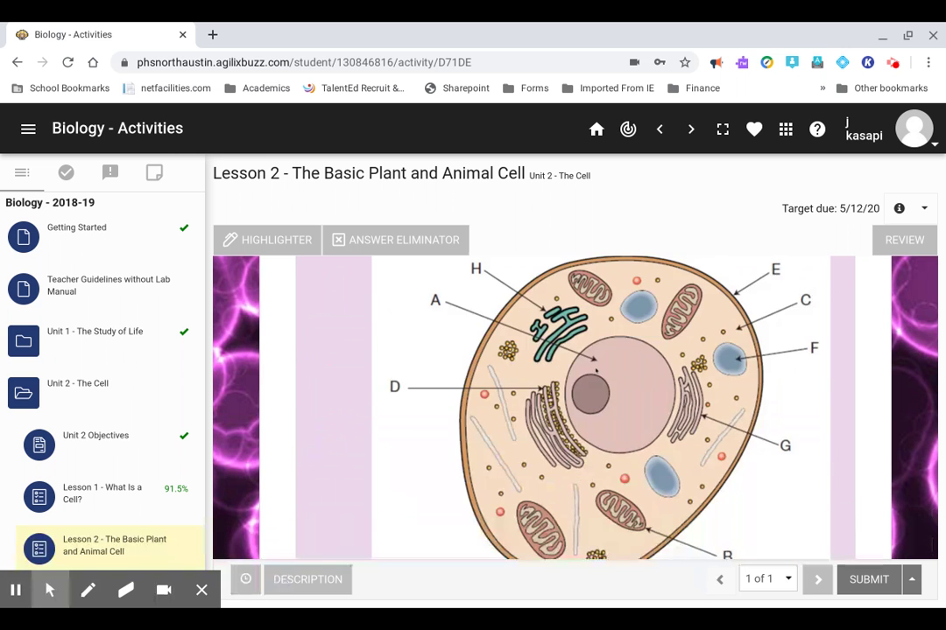
scroll(595, 372, "down", 3)
scroll(575, 407, "down", 1)
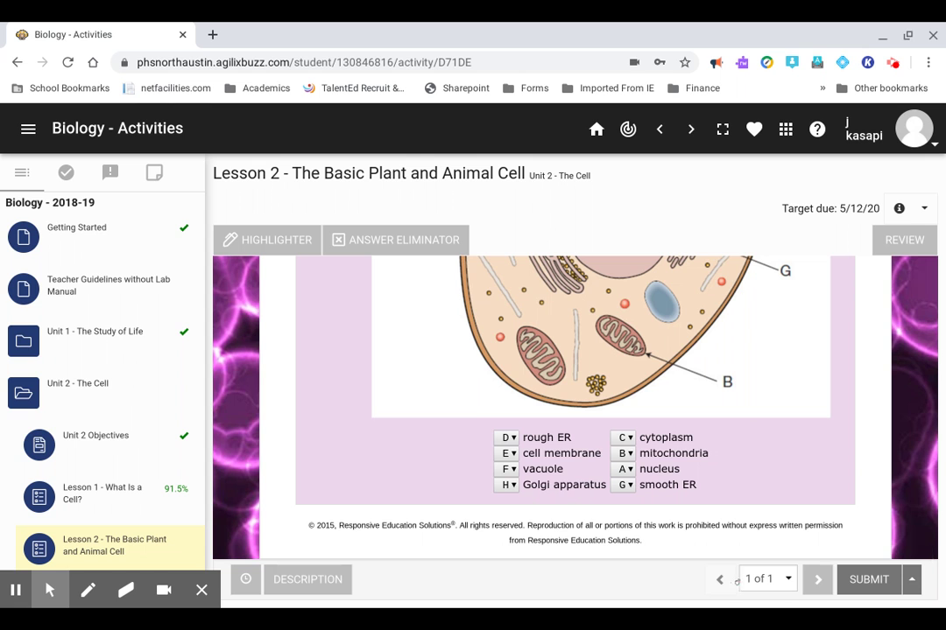
left_click(863, 584)
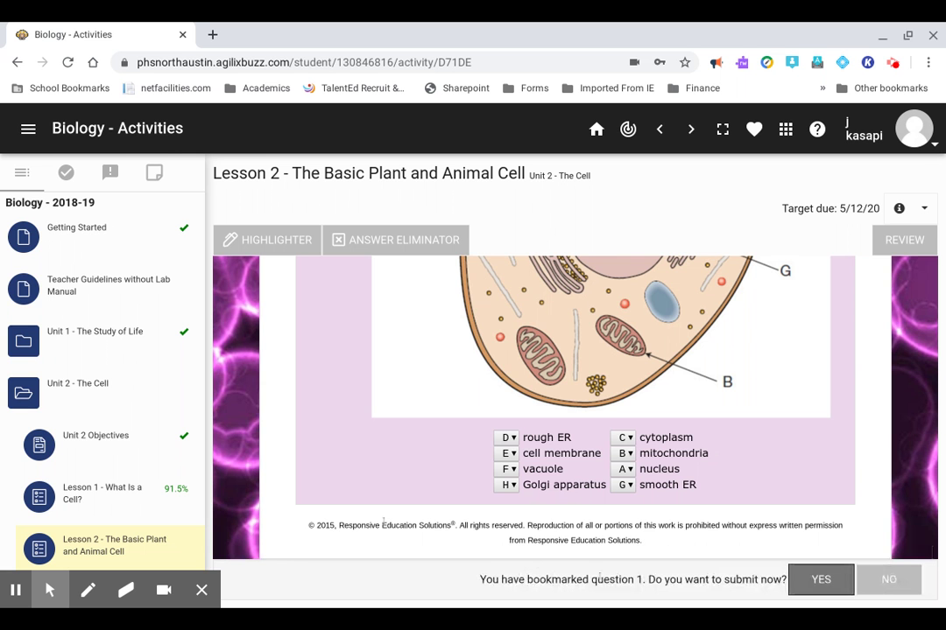
Go back to bookmarked question 1 to check its answer, and confirm the submission
scroll(599, 575, "up", 15)
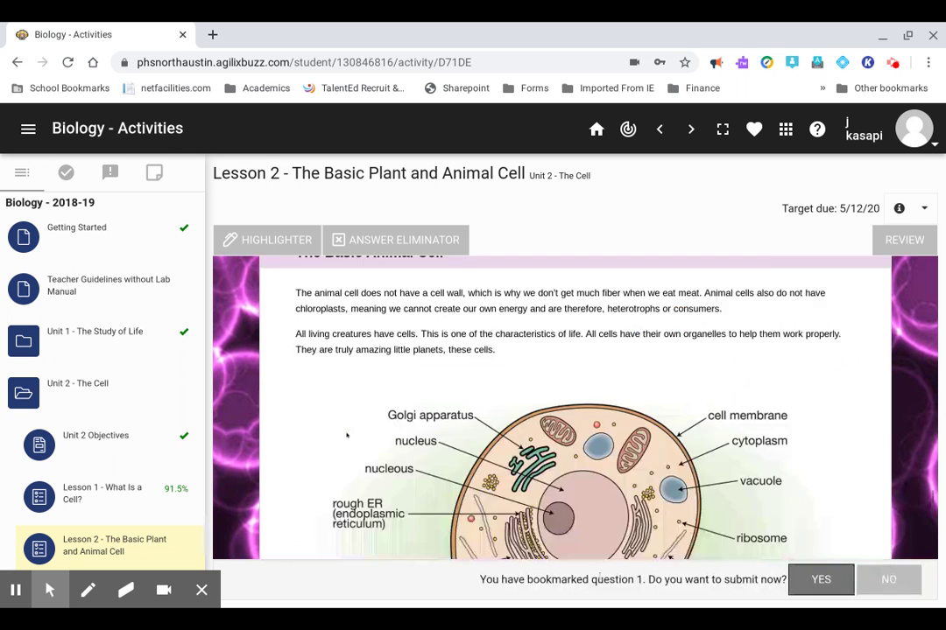
scroll(599, 577, "up", 15)
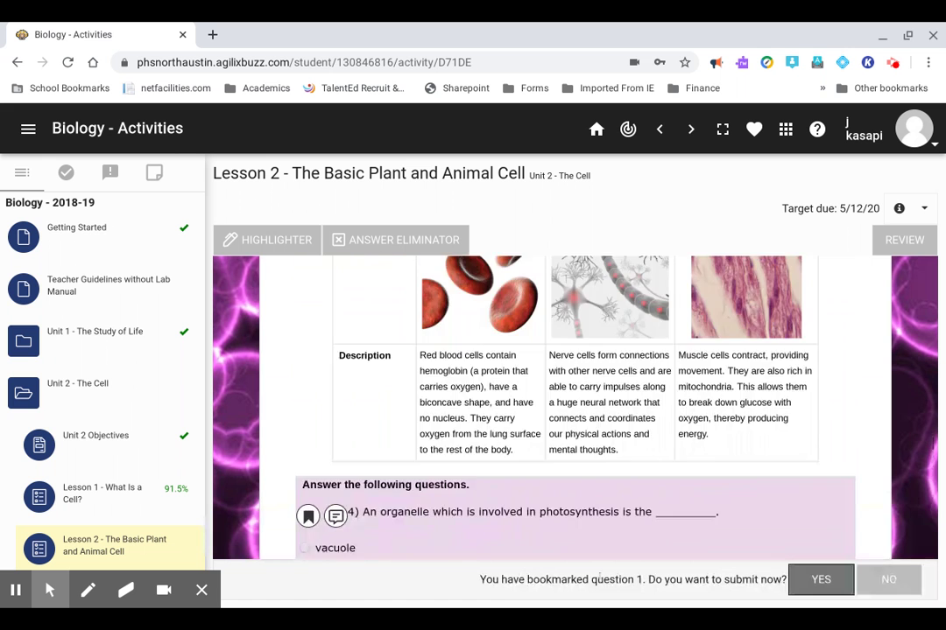
scroll(599, 577, "up", 15)
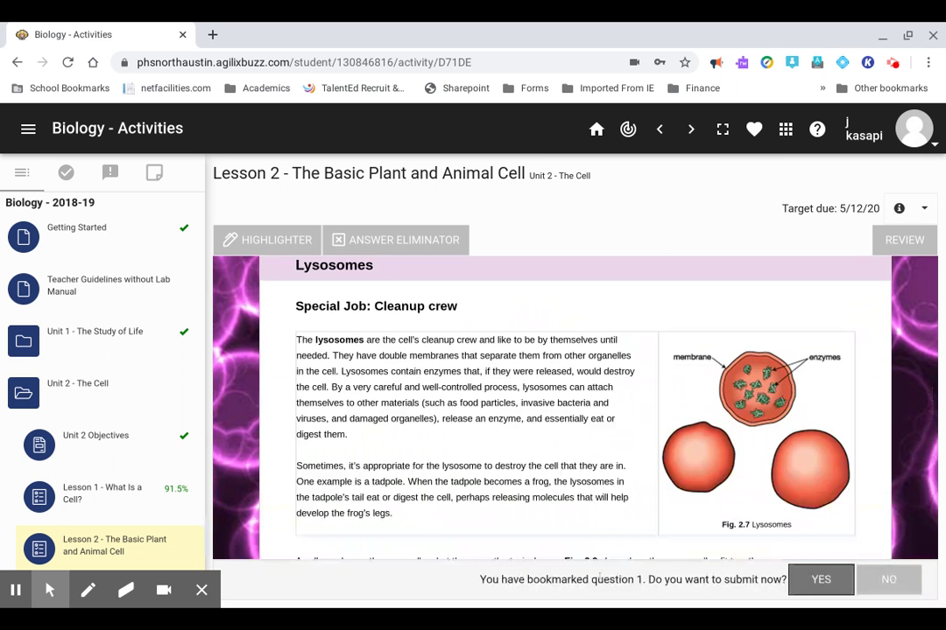
scroll(599, 577, "up", 10)
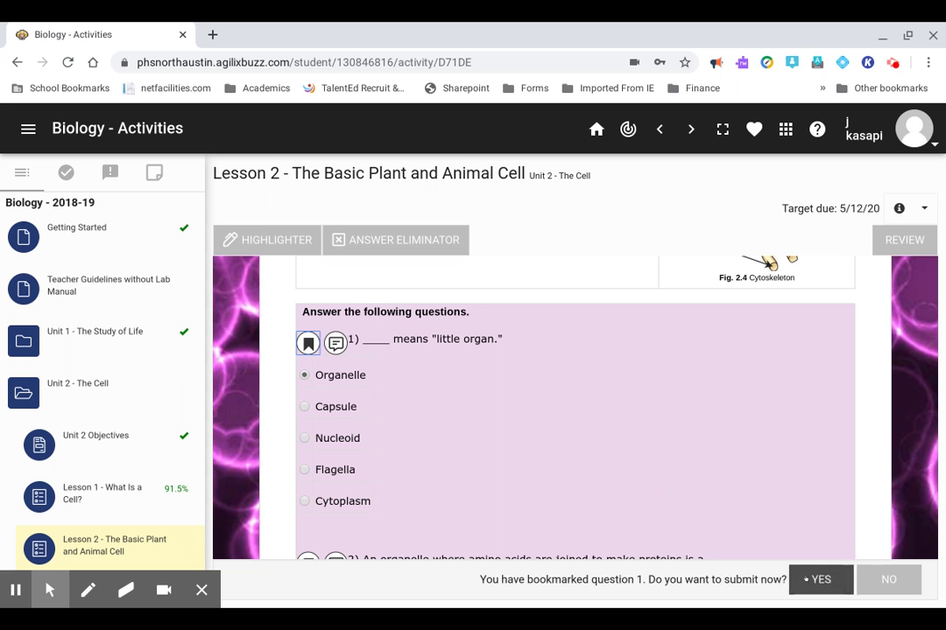
left_click(805, 579)
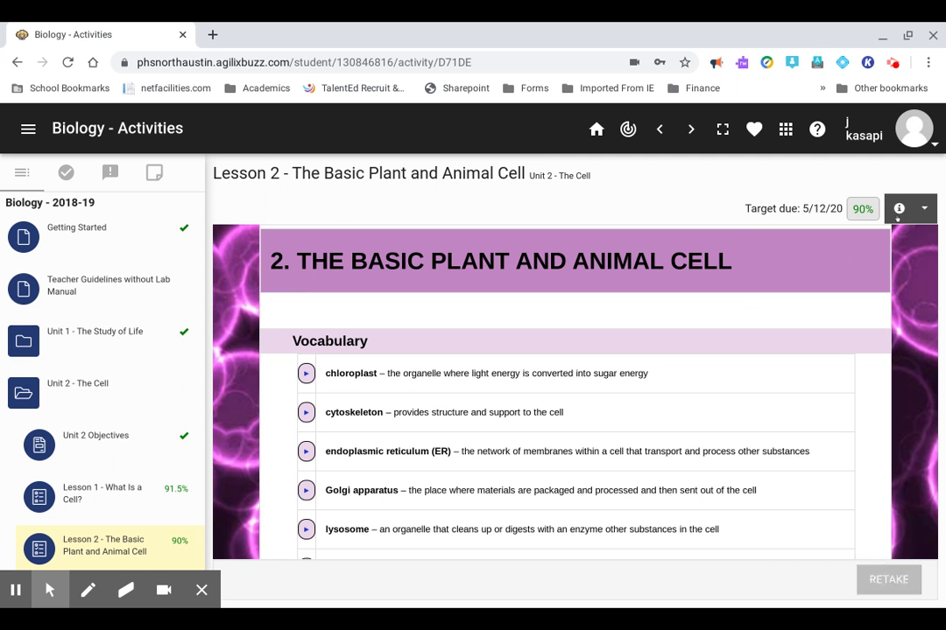
Open the lesson's submission details and its graded questions, and look over the marking of questions 1 to 3
left_click(898, 210)
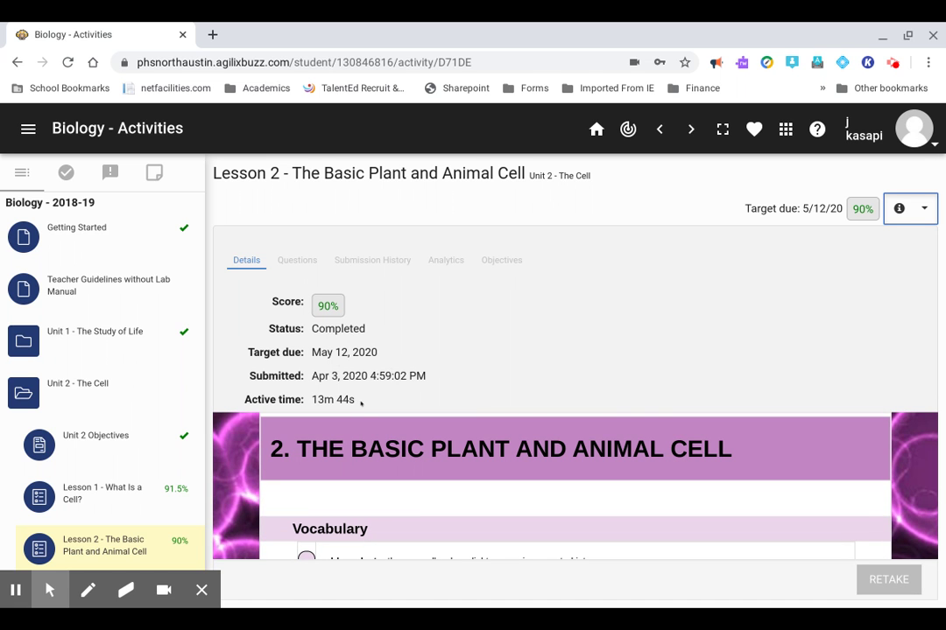
left_click(302, 260)
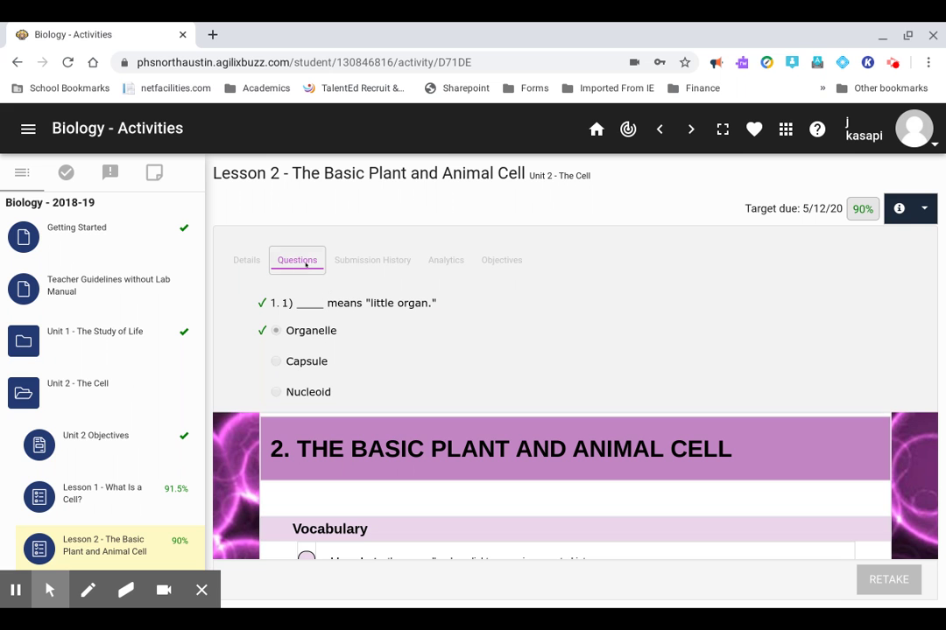
scroll(332, 333, "down", 8)
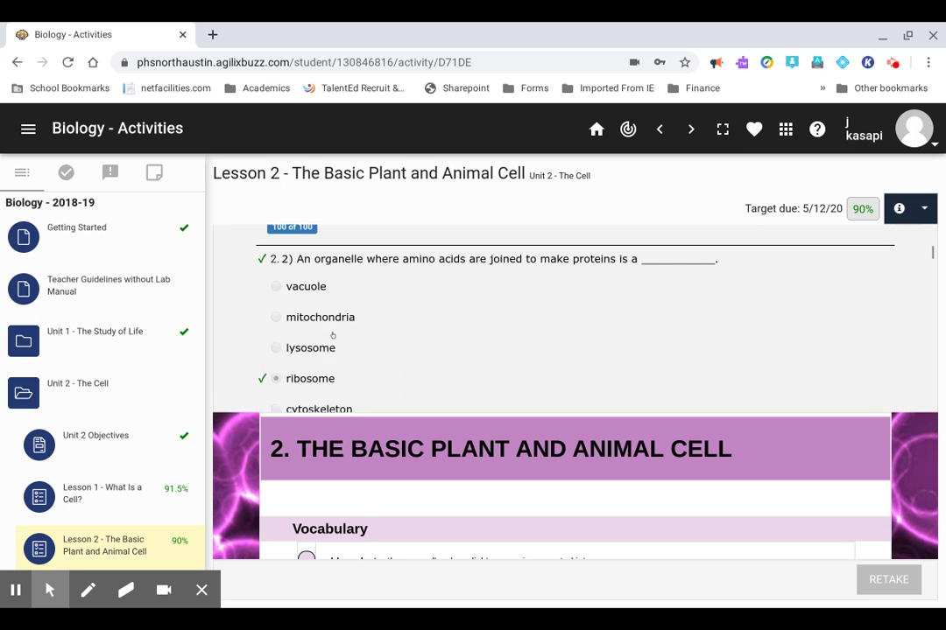
scroll(333, 336, "down", 5)
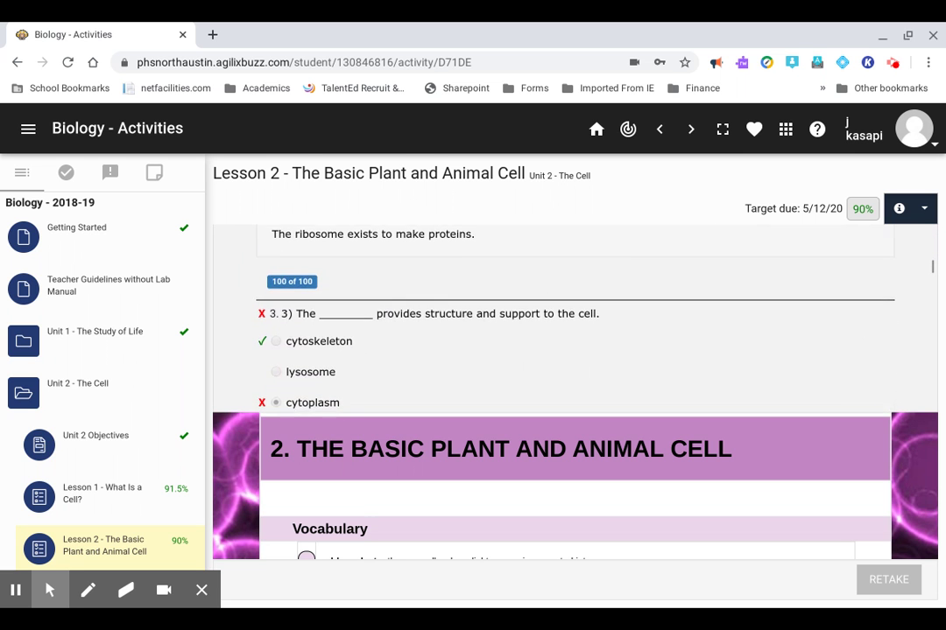
scroll(569, 315, "up", 12)
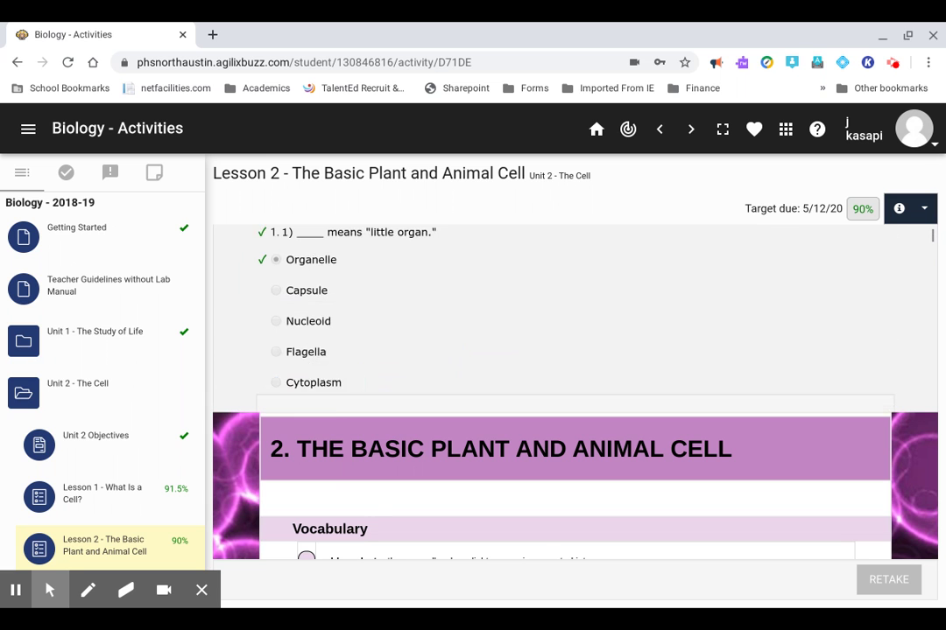
scroll(399, 320, "up", 1)
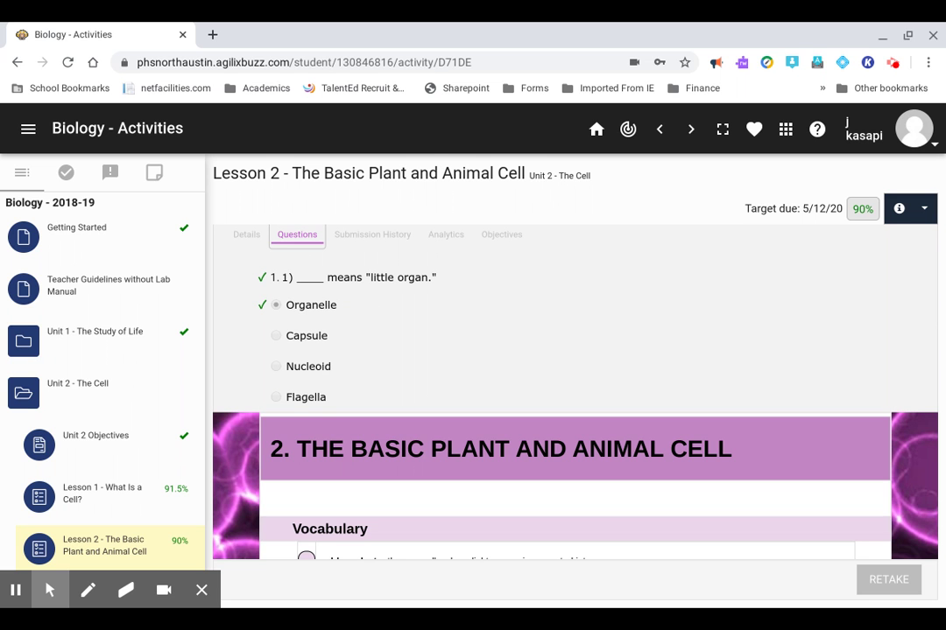
Examine graded question 3 on cell structure and support, comparing the chosen answer with the correct one and reading its feedback
scroll(569, 315, "down", 5)
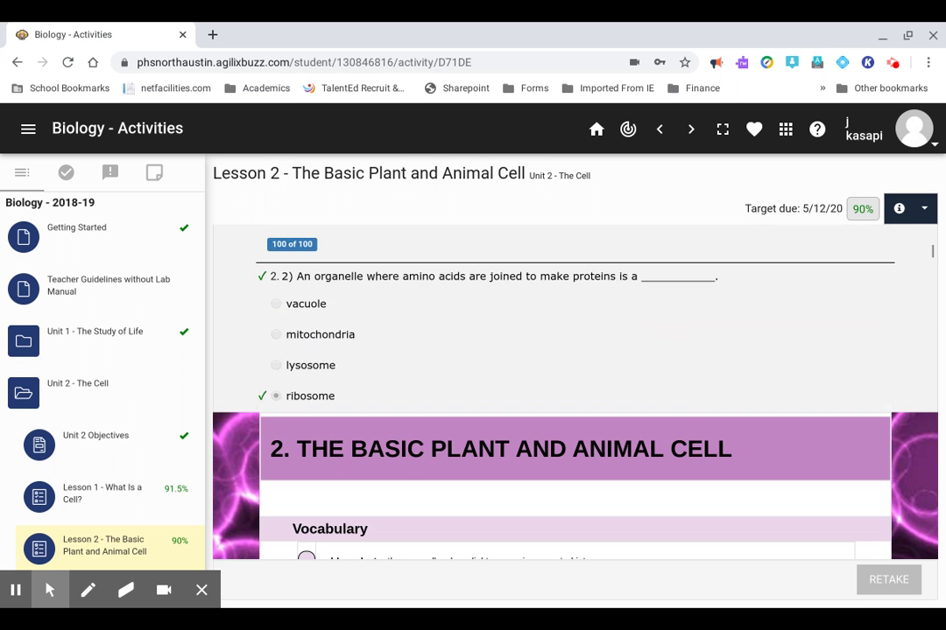
scroll(569, 315, "down", 5)
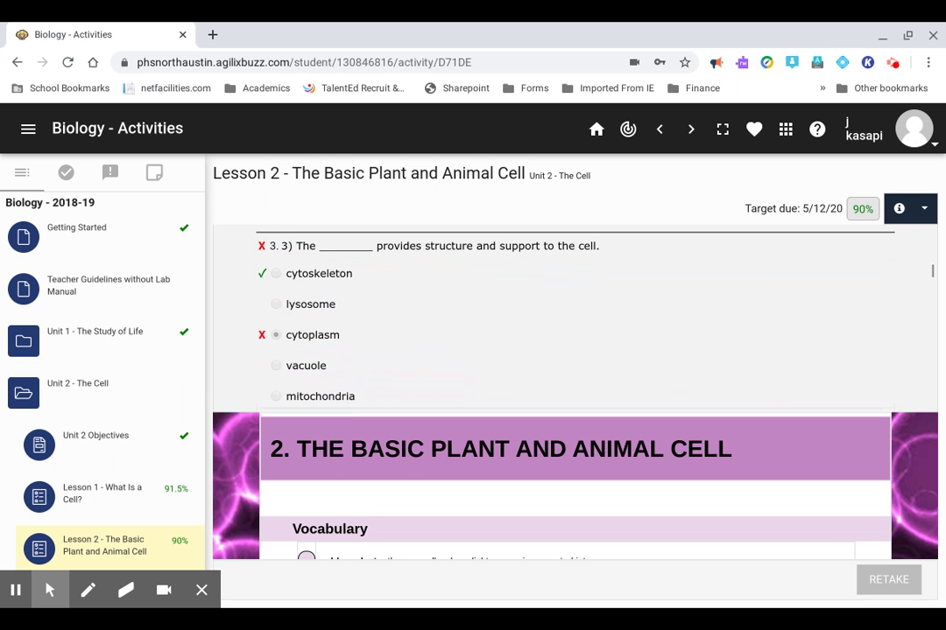
scroll(440, 301, "up", 1)
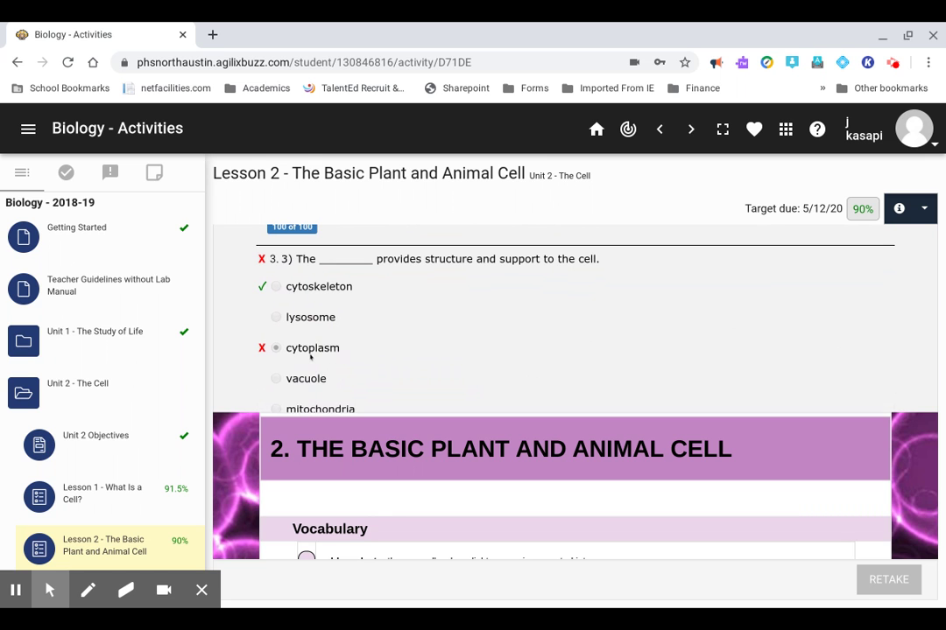
scroll(363, 349, "down", 1)
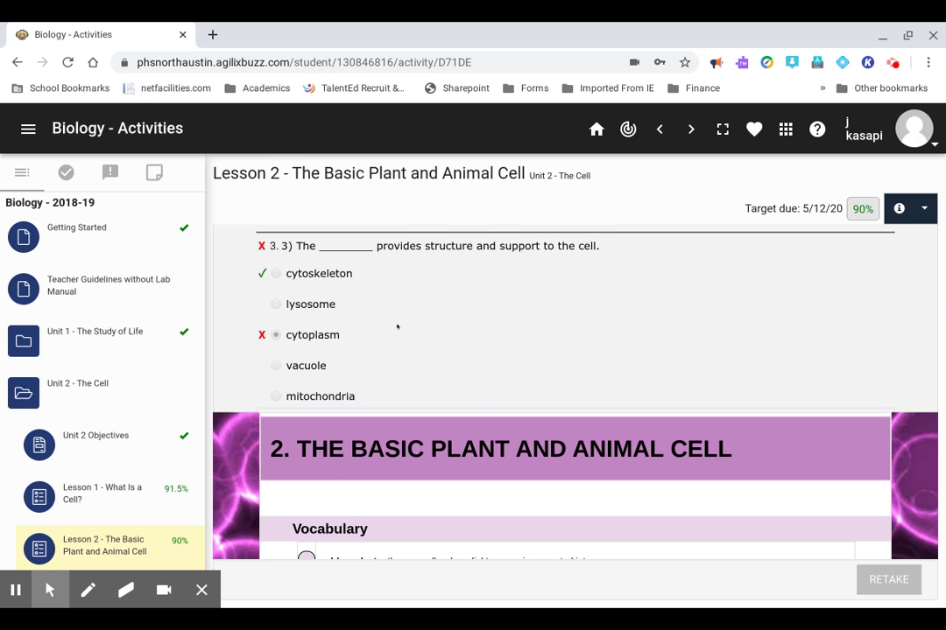
scroll(363, 313, "down", 2)
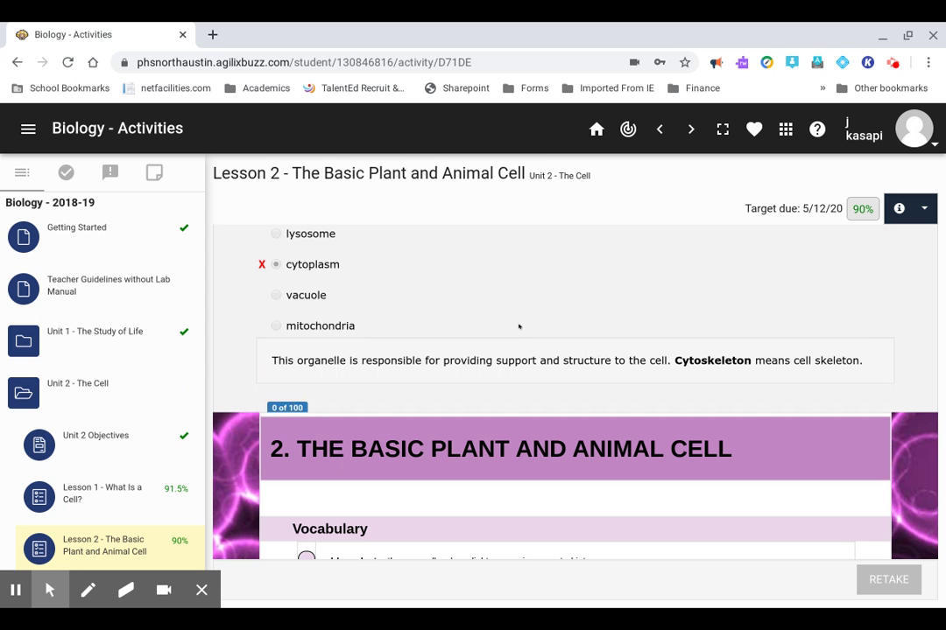
scroll(517, 325, "up", 1)
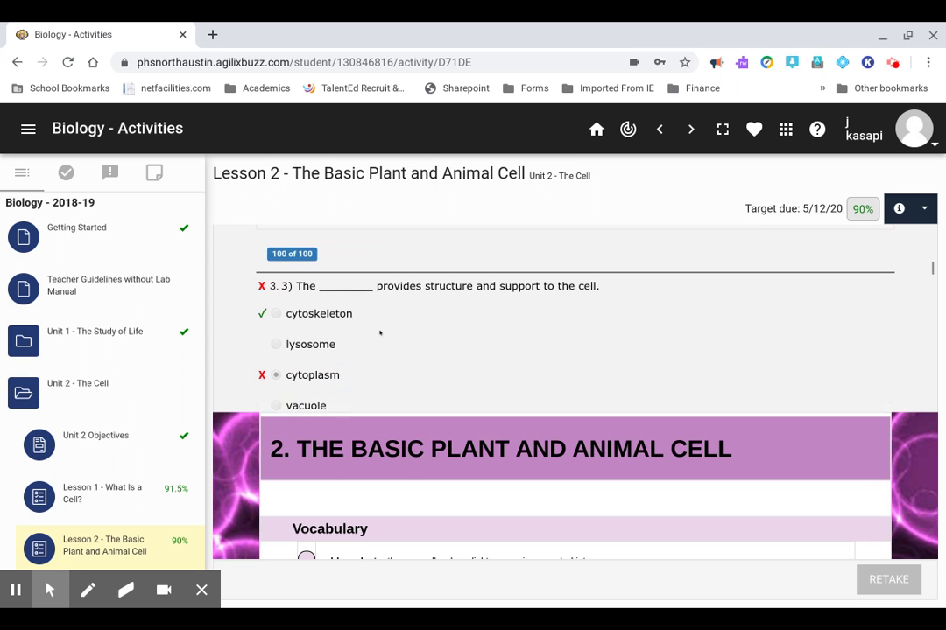
Review the marking and feedback of graded questions 4 to 10, ending with the cell diagram matching question
scroll(407, 334, "down", 5)
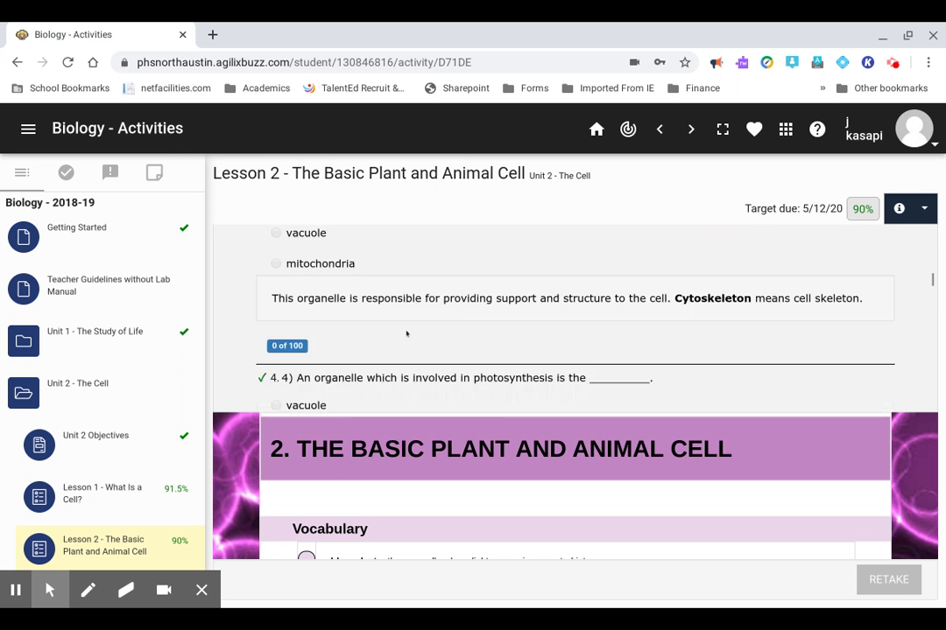
scroll(518, 315, "down", 5)
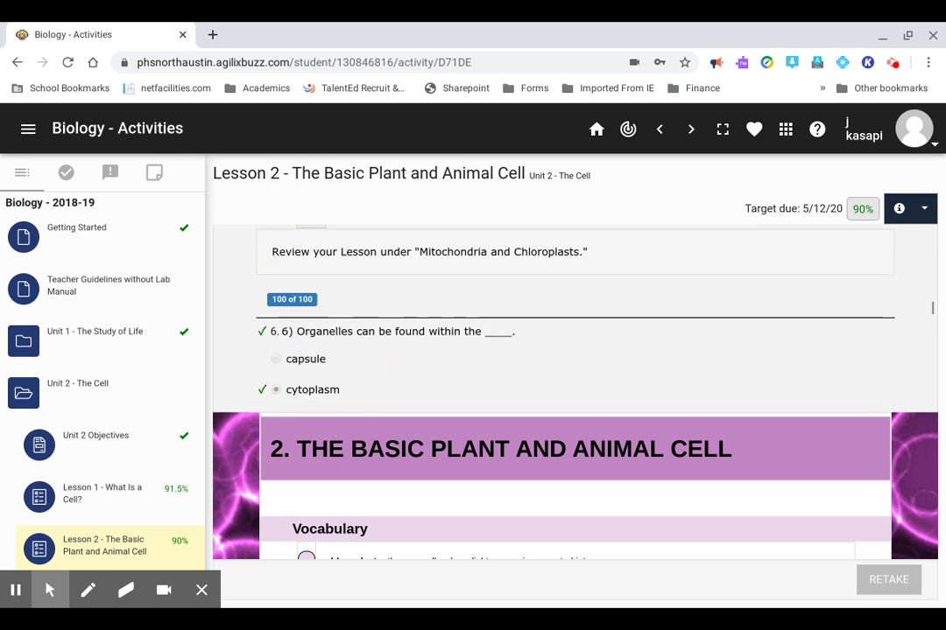
scroll(485, 316, "down", 5)
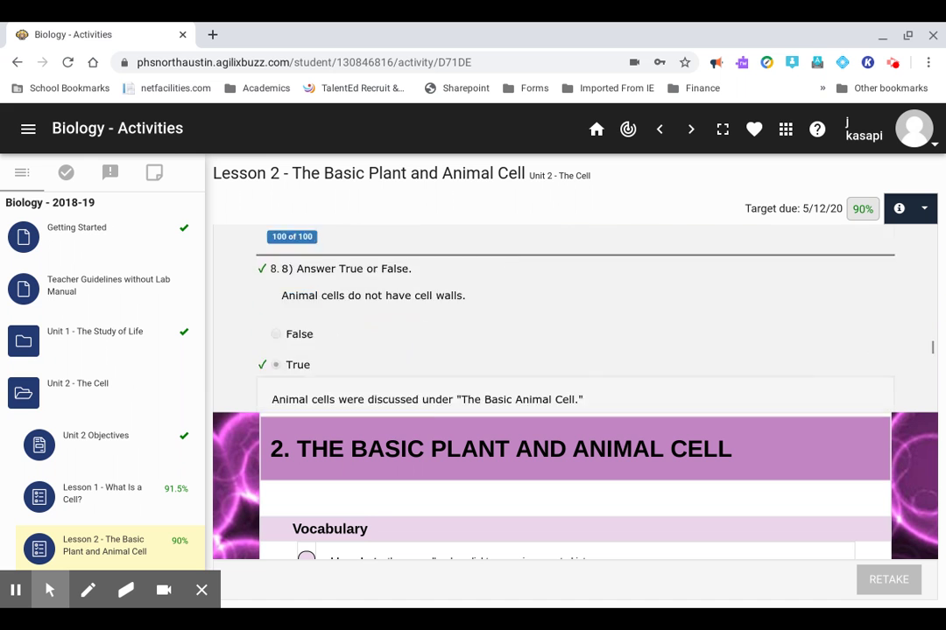
scroll(485, 315, "down", 5)
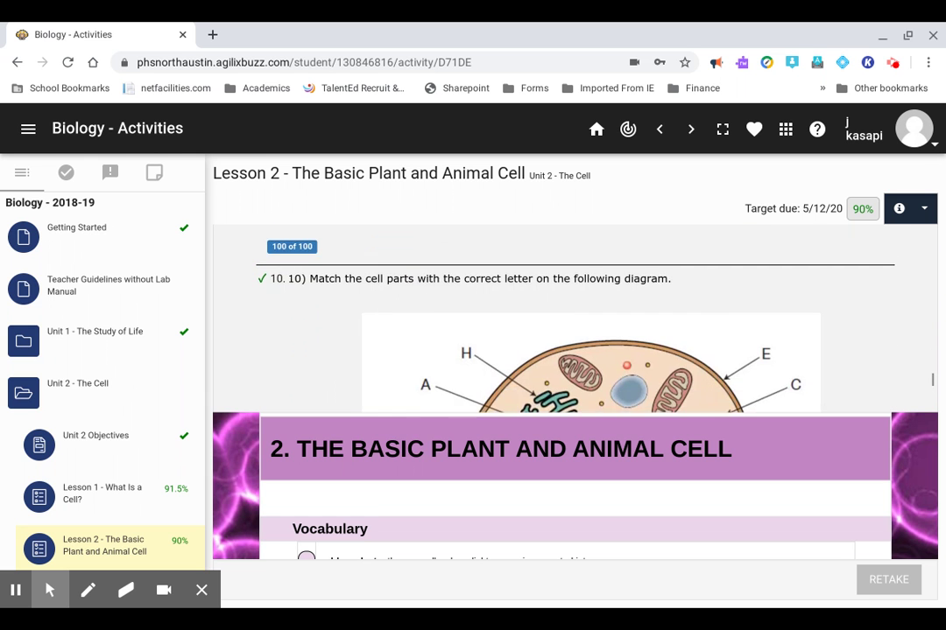
scroll(517, 297, "down", 2)
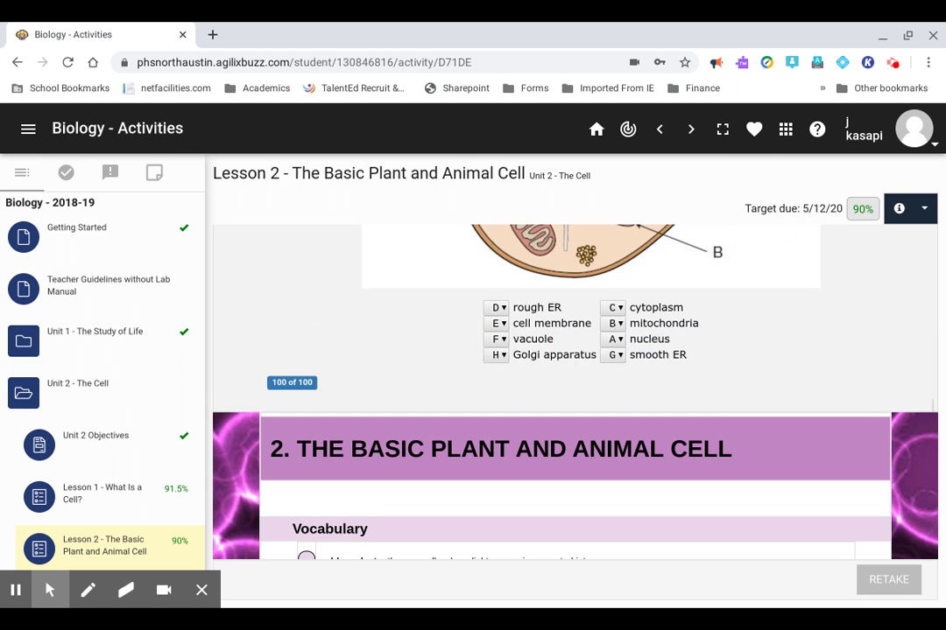